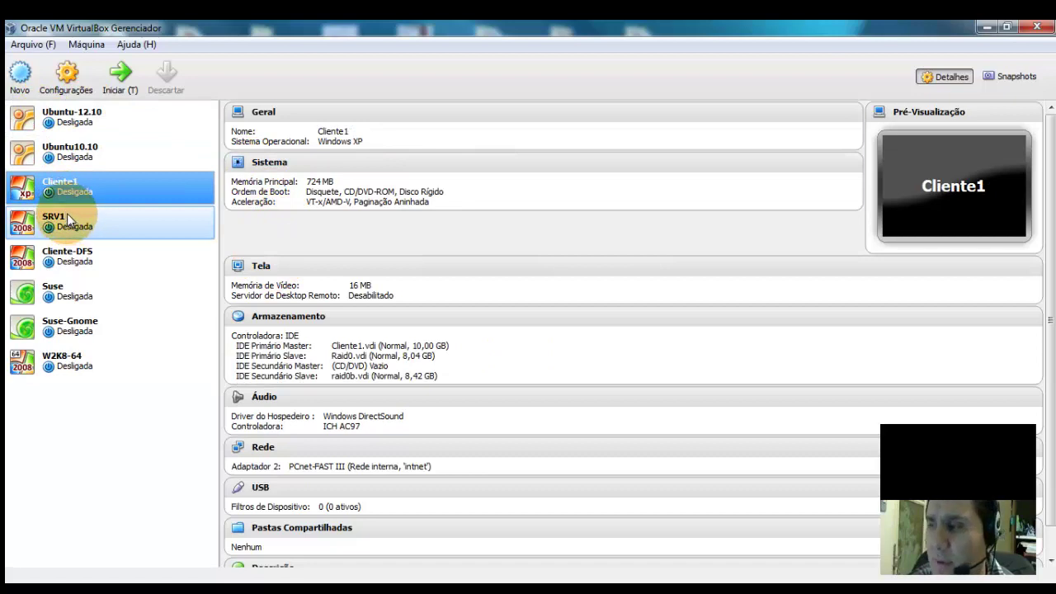
Step: Remove the existing W2K8-64 virtual machine from the machine list
click(67, 215)
click(66, 251)
click(66, 285)
click(66, 325)
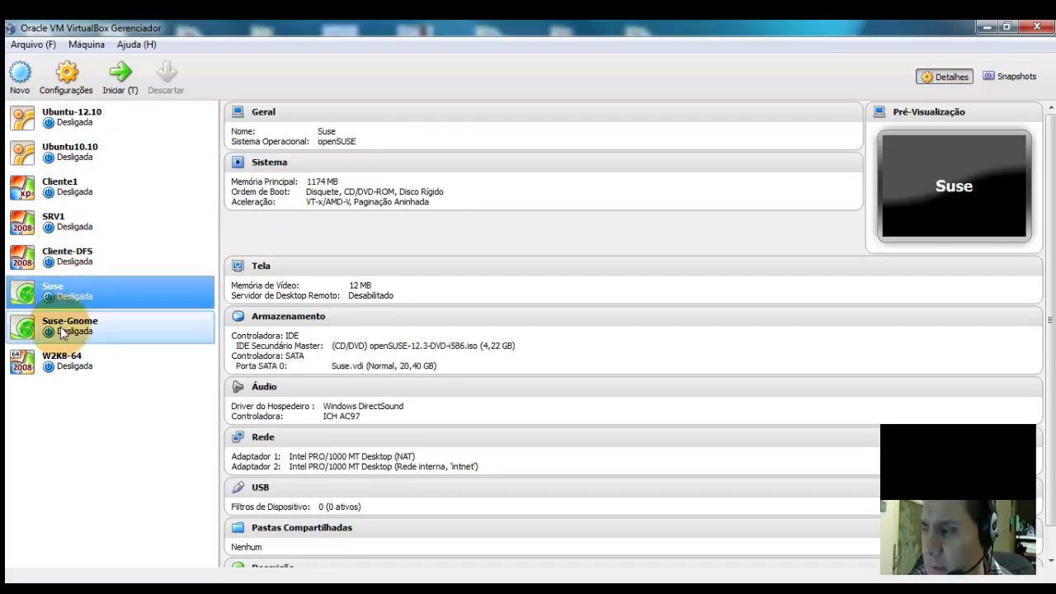
click(66, 356)
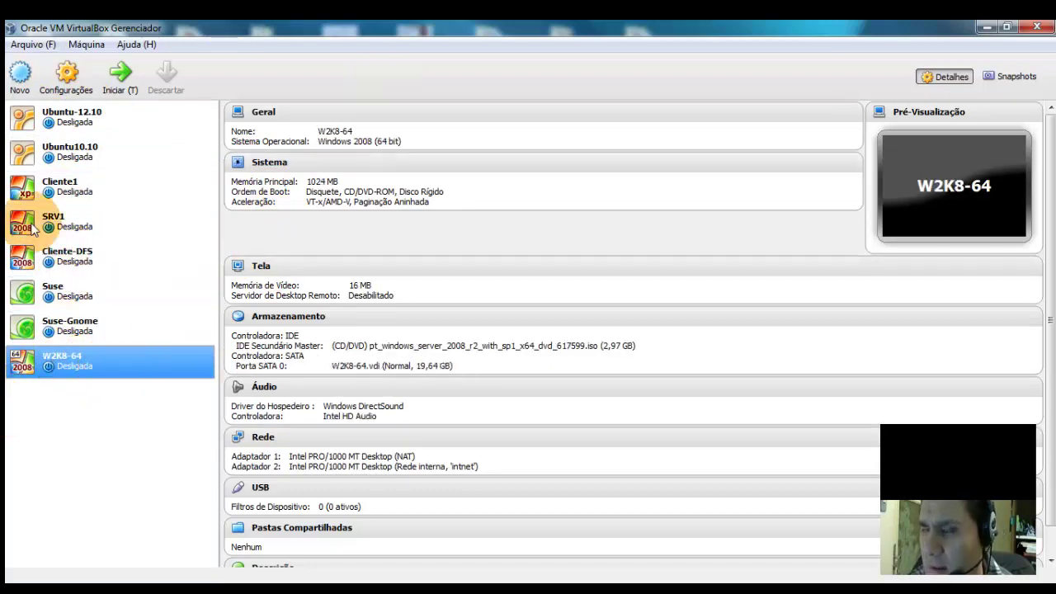
right_click(91, 355)
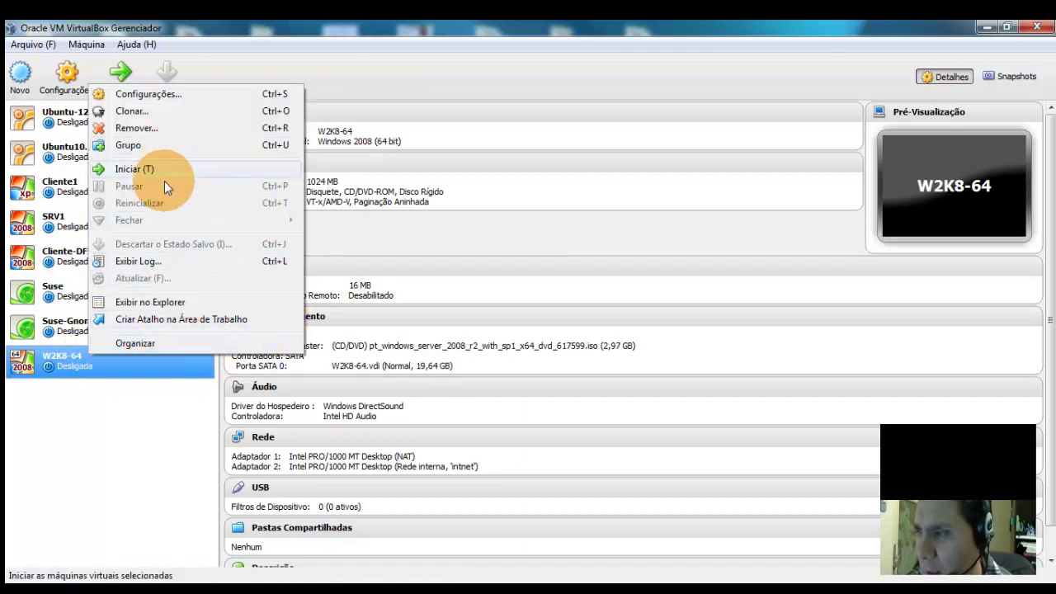
click(174, 128)
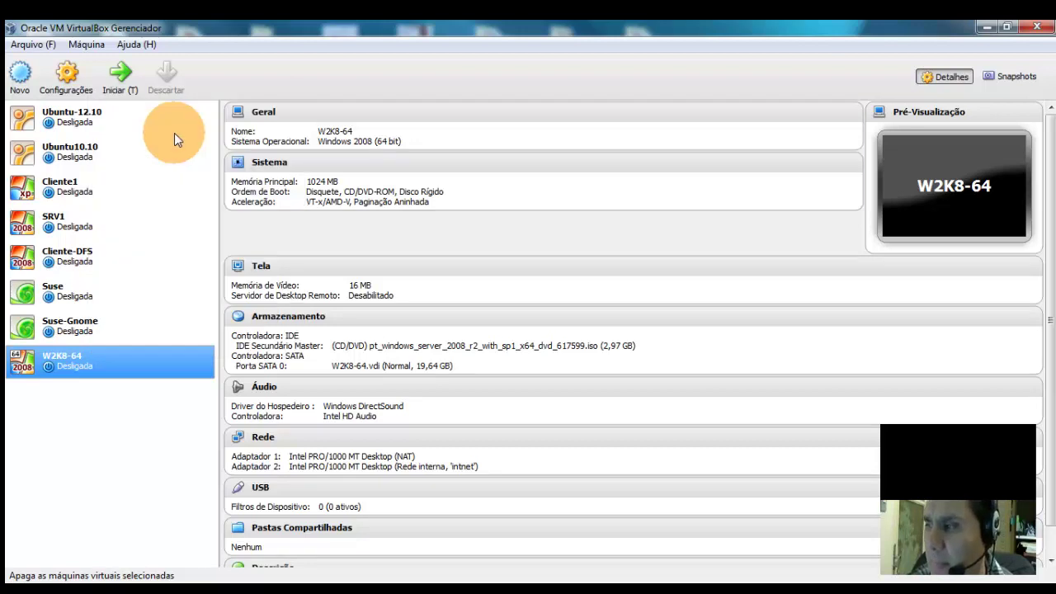
click(462, 364)
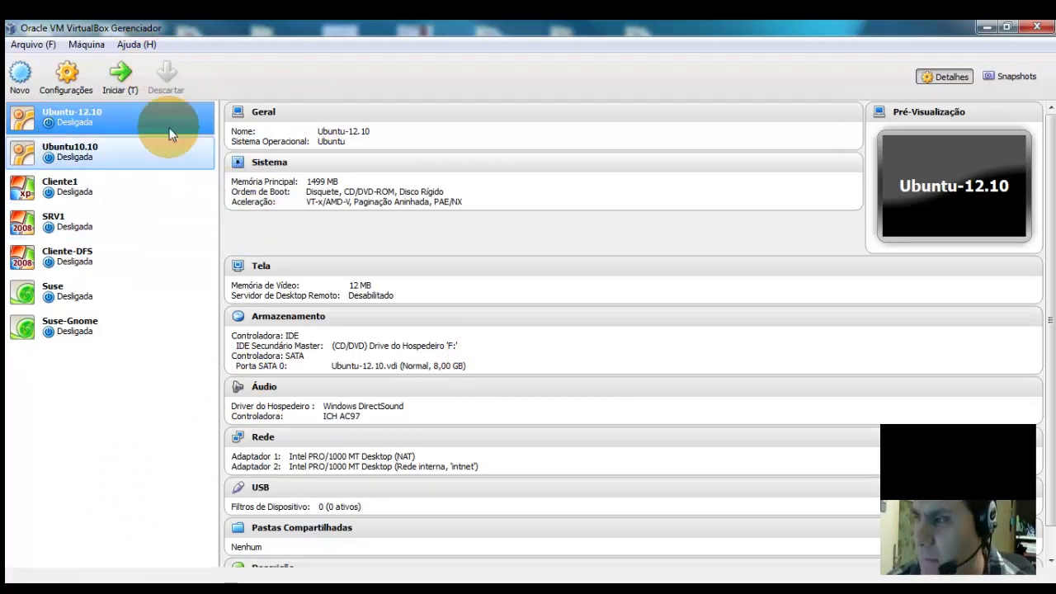
Step: Check the installed VirtualBox version in the program's about information and close it
click(136, 45)
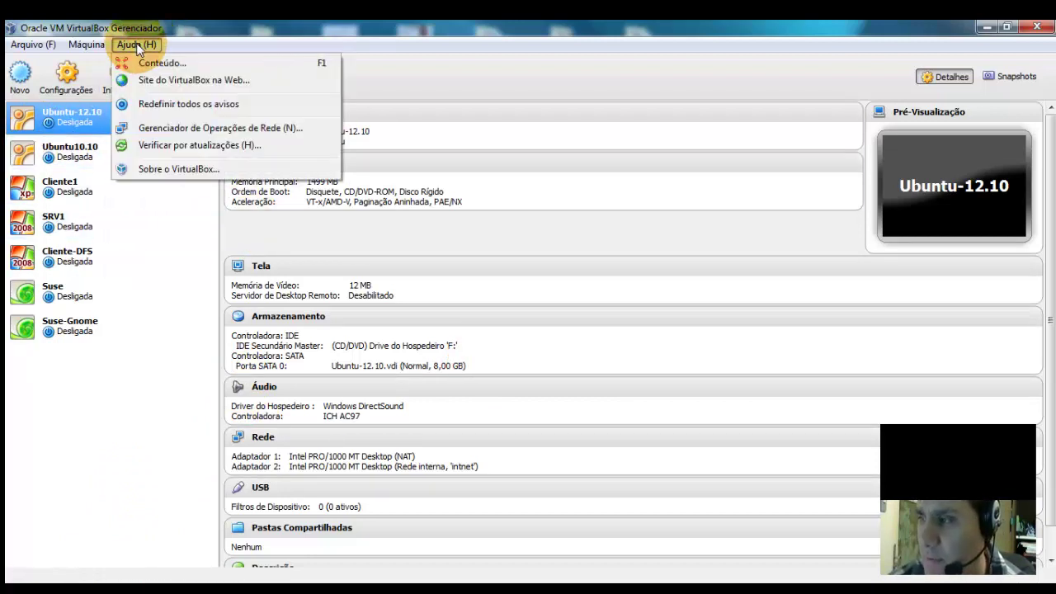
click(240, 171)
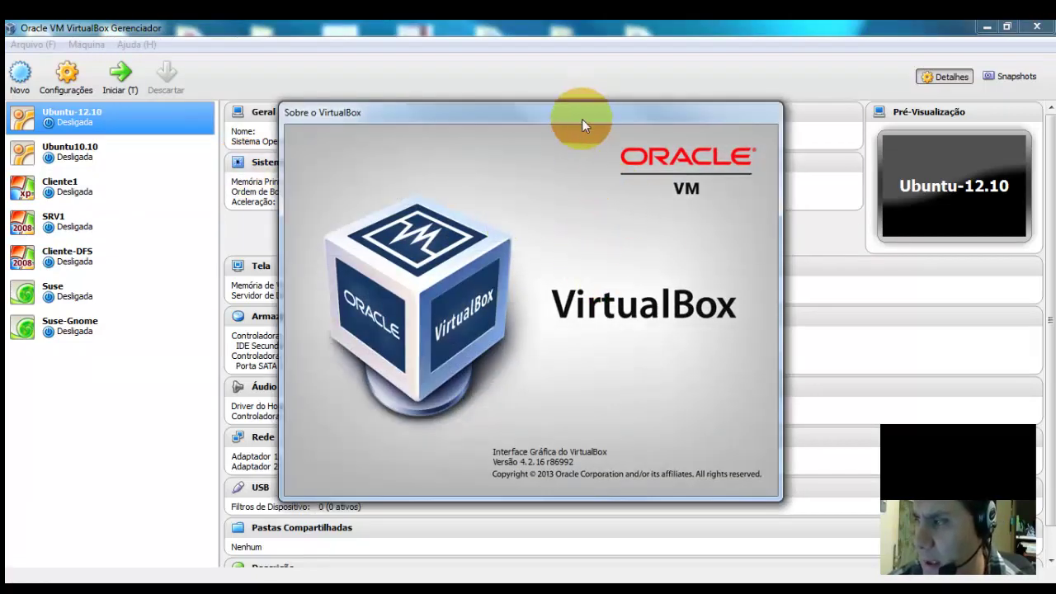
drag(581, 119, 580, 69)
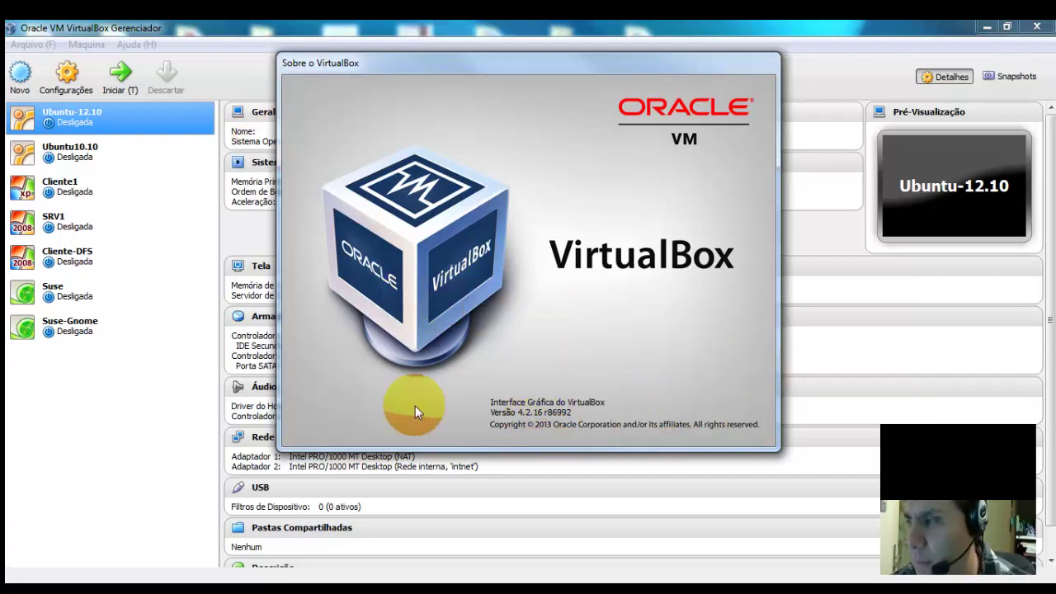
key(Escape)
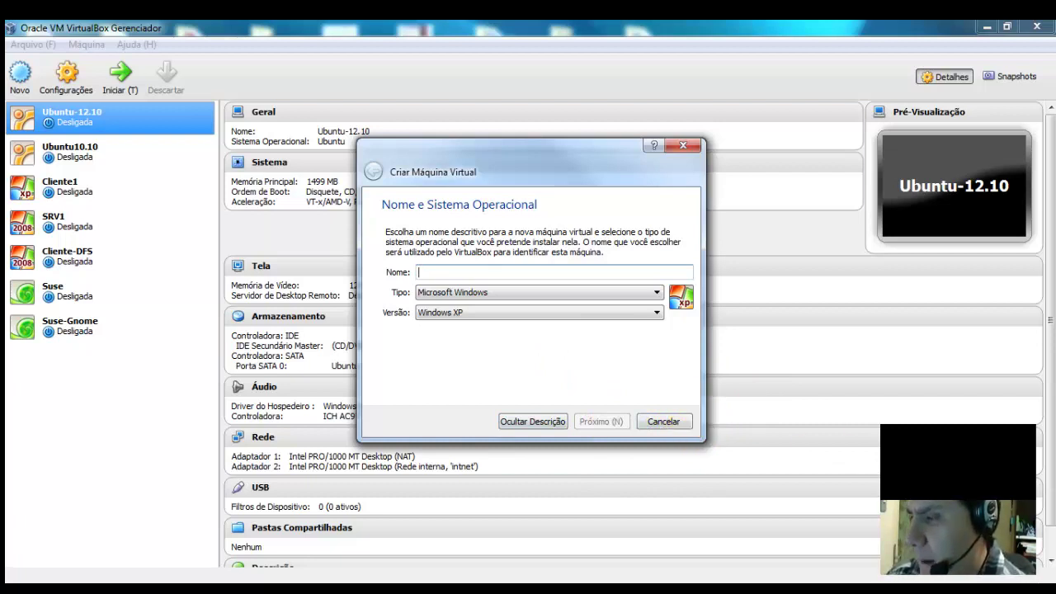
Step: Start a new virtual machine and name it W2K8-64
text(W)
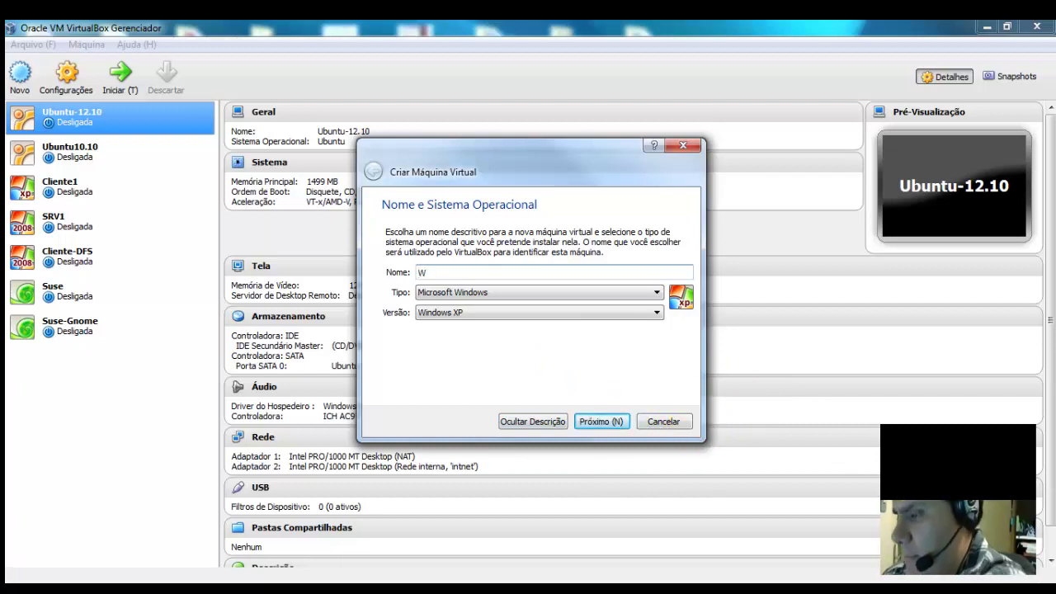
text(2k)
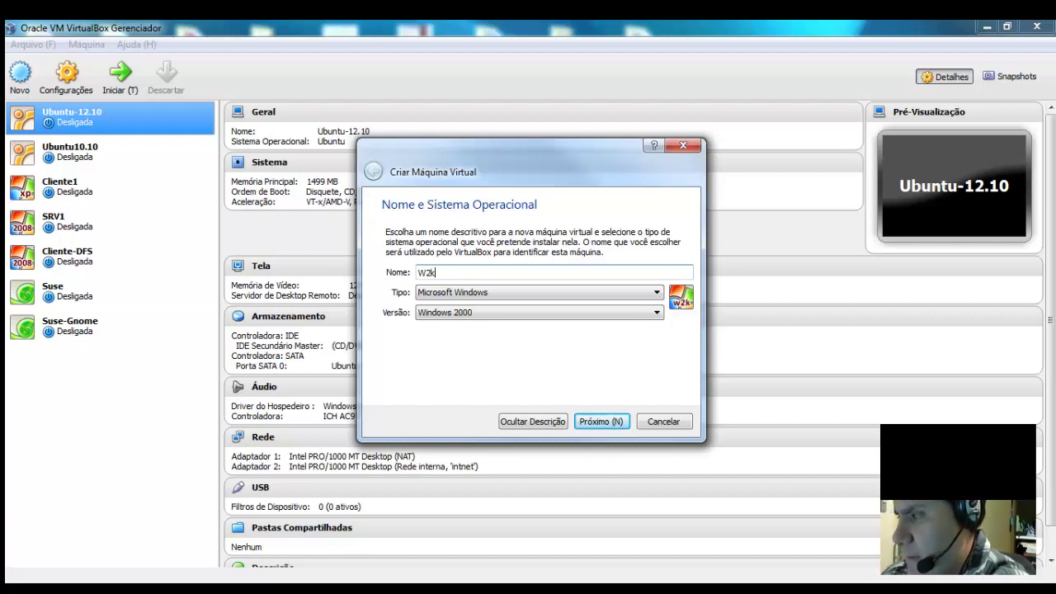
key(BackSpace)
text(K)
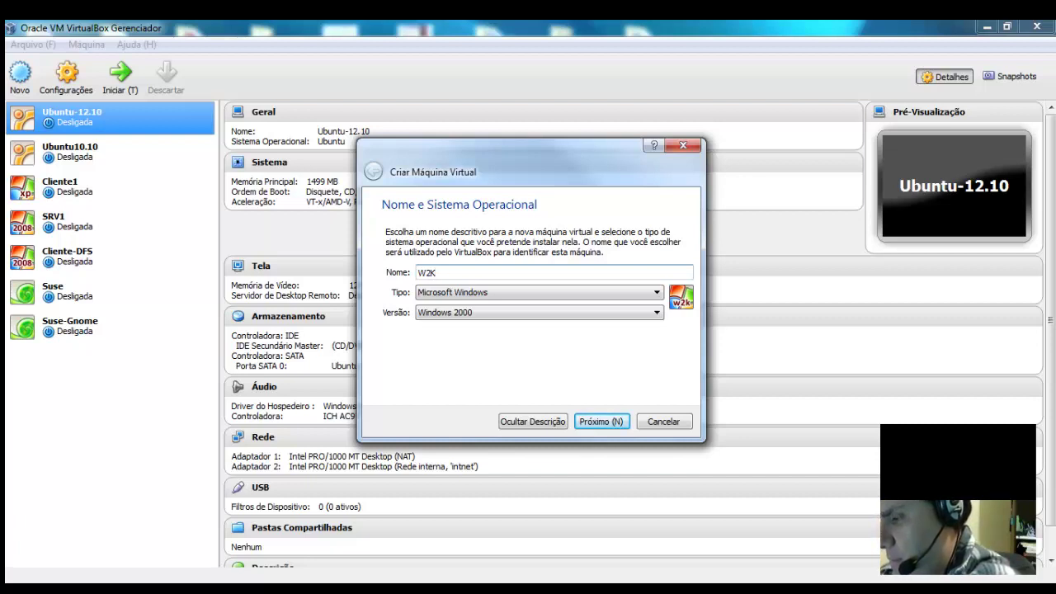
text(8)
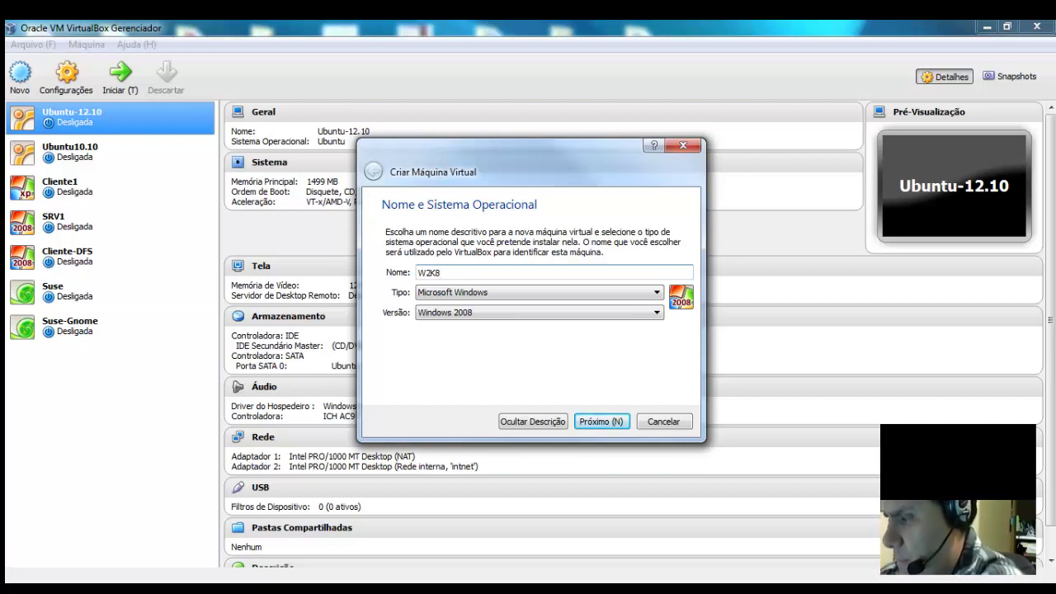
text(-)
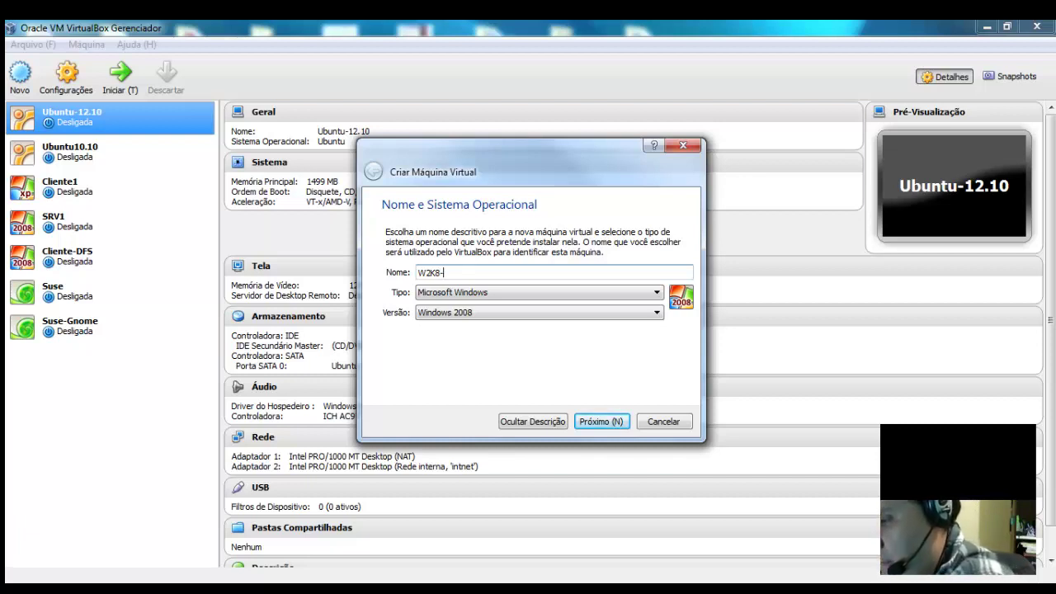
text(64)
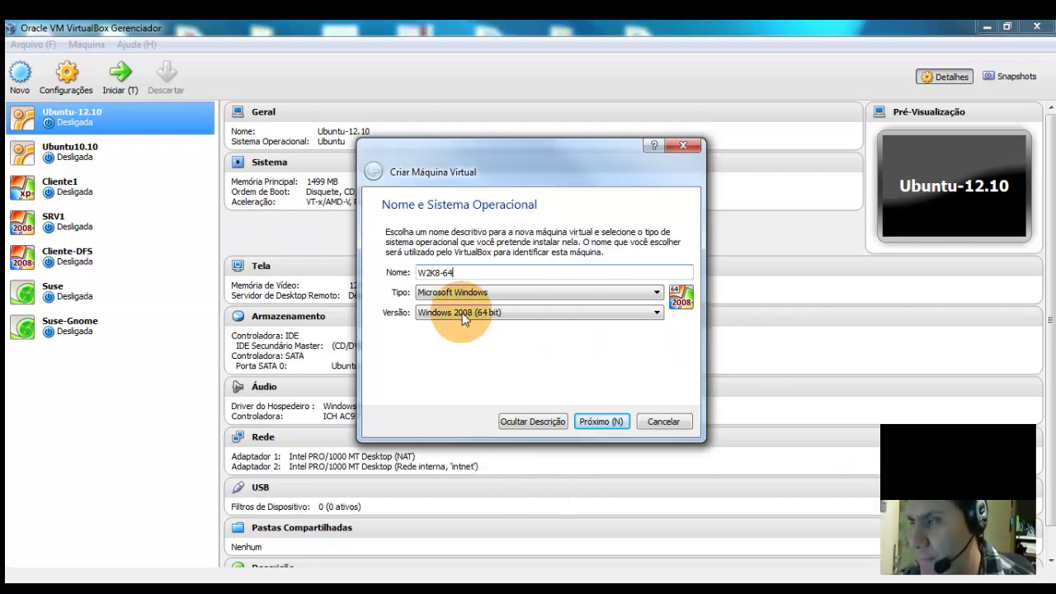
Step: Set the new machine's type to Microsoft Windows and its version to Windows 2008 (64 bit), and continue to the memory settings
click(657, 294)
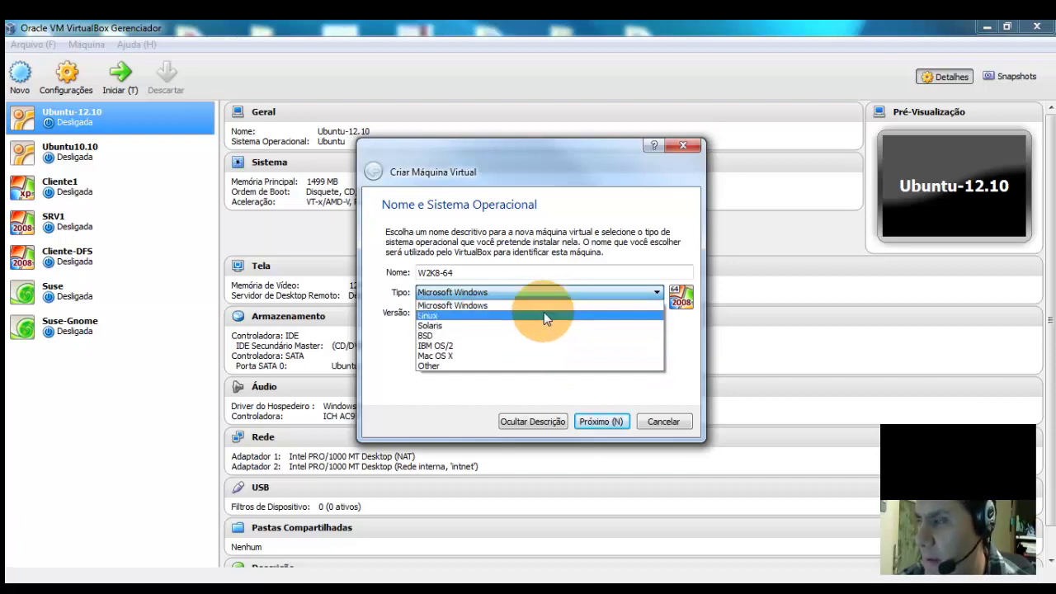
click(447, 305)
click(452, 311)
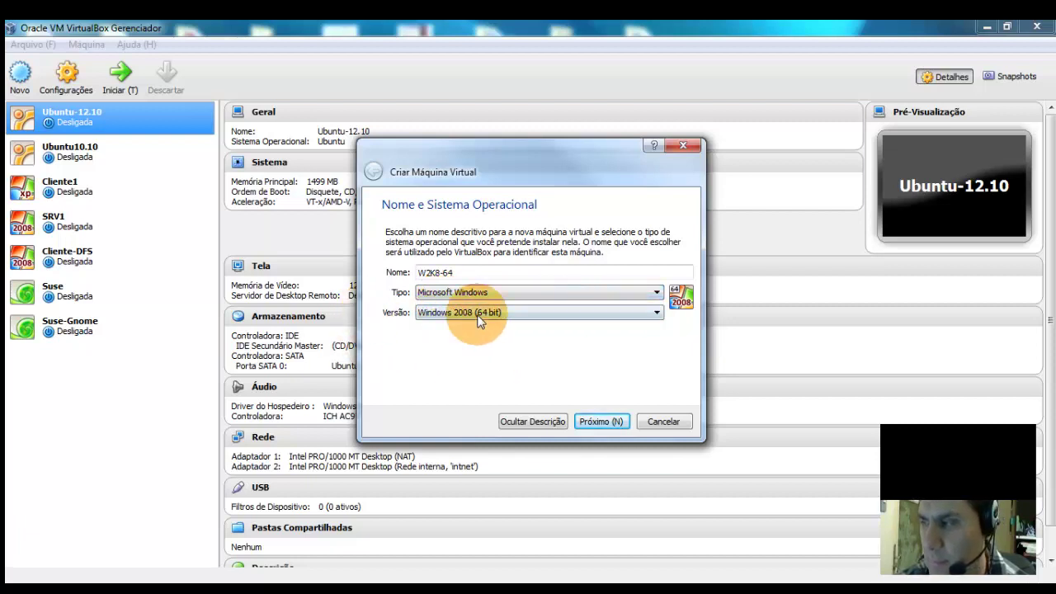
drag(462, 274, 337, 281)
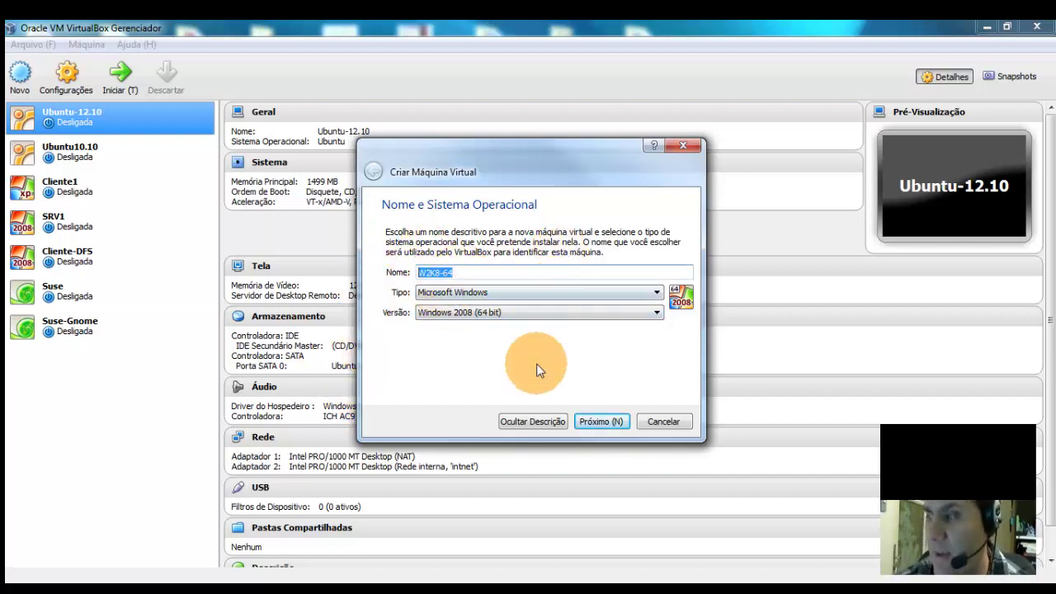
click(657, 312)
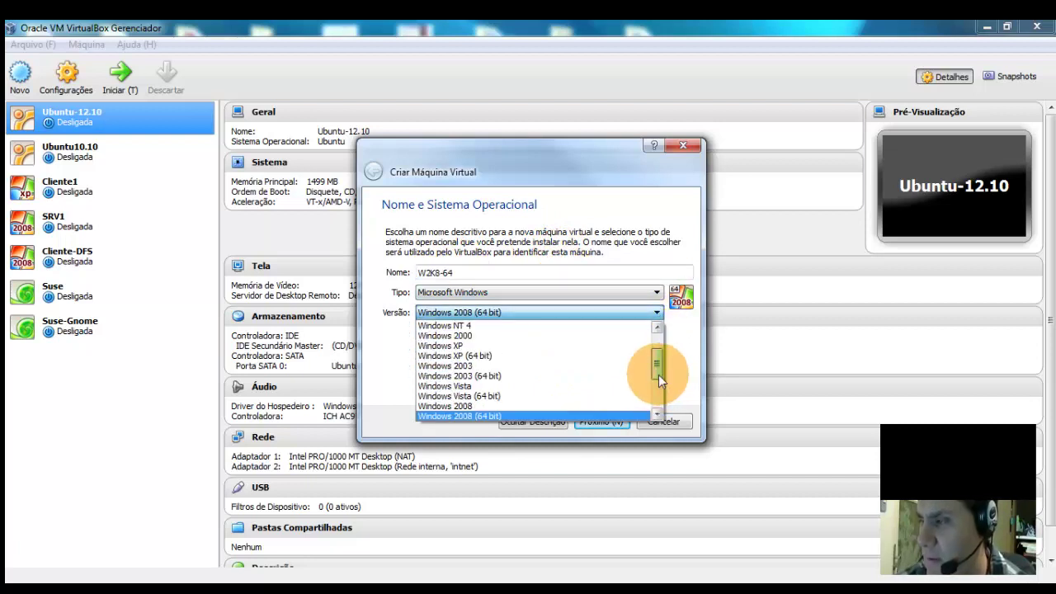
drag(658, 374, 655, 410)
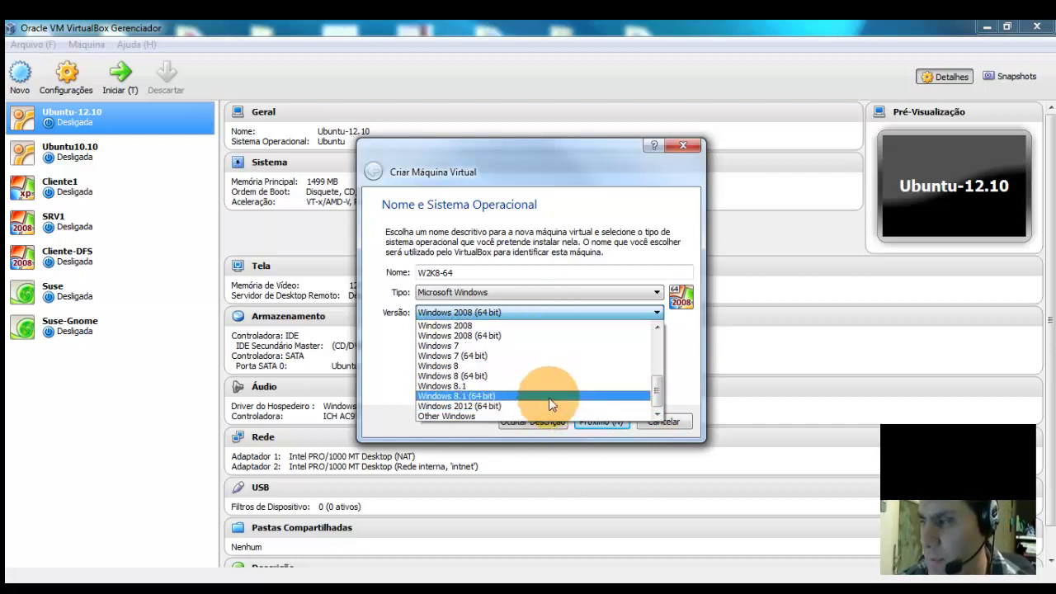
click(606, 333)
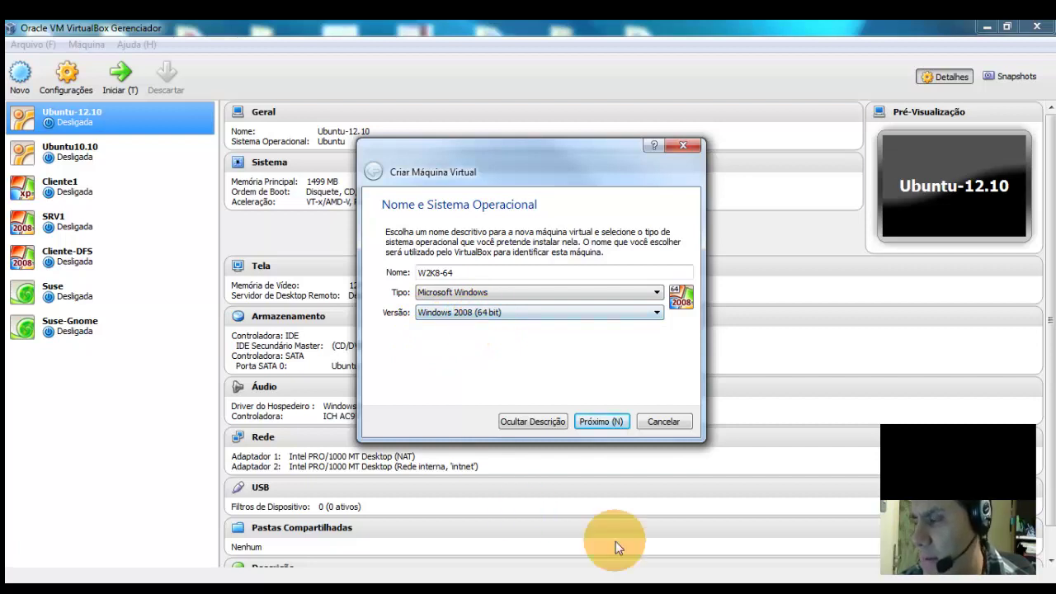
click(607, 423)
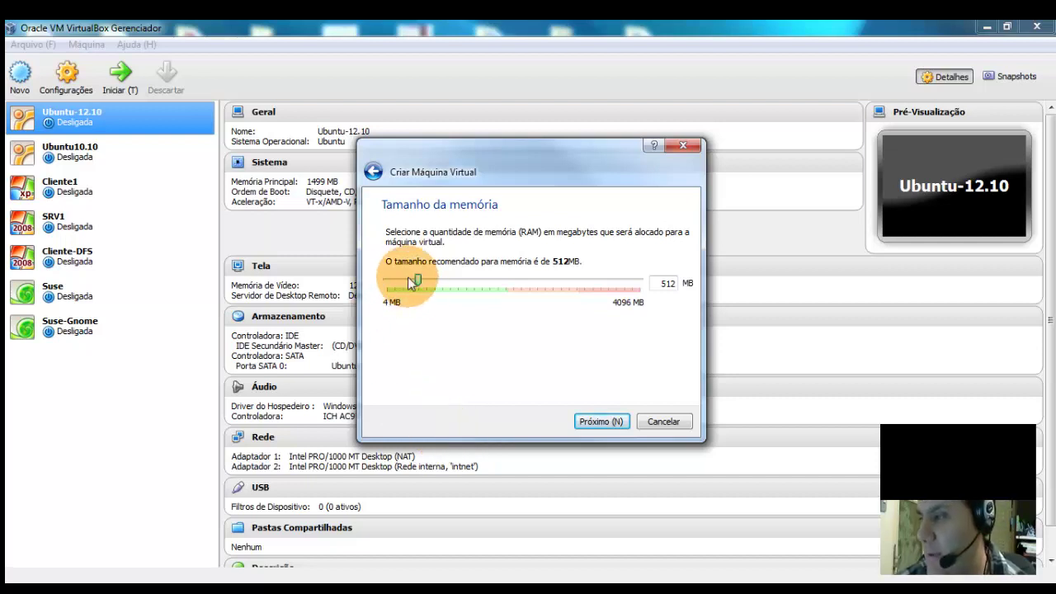
Step: Allocate 1024 MB of memory and choose a new, dynamically allocated VDI virtual hard disk for the machine
drag(417, 280, 450, 285)
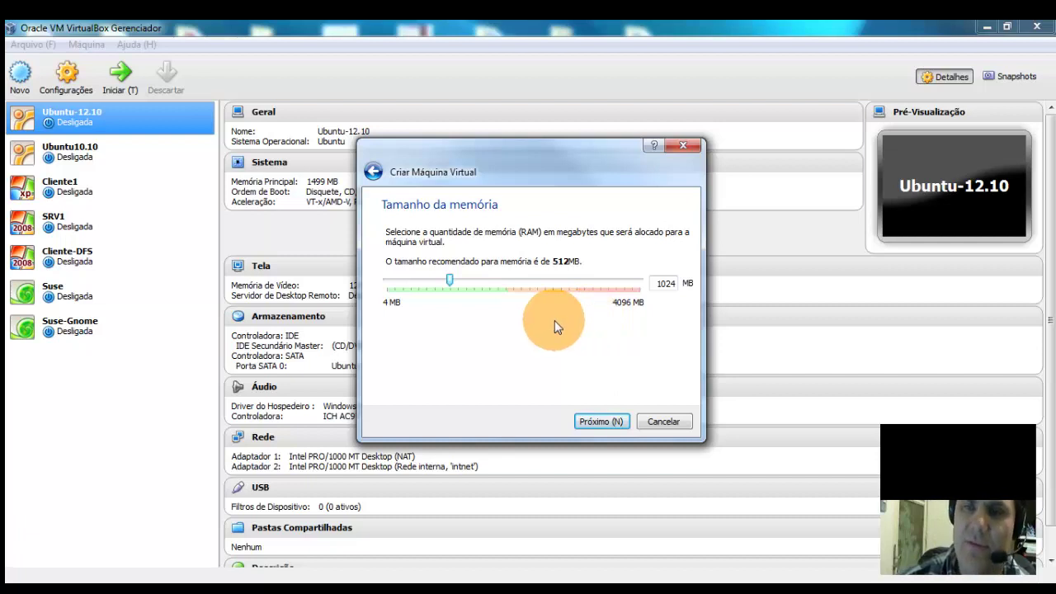
click(604, 423)
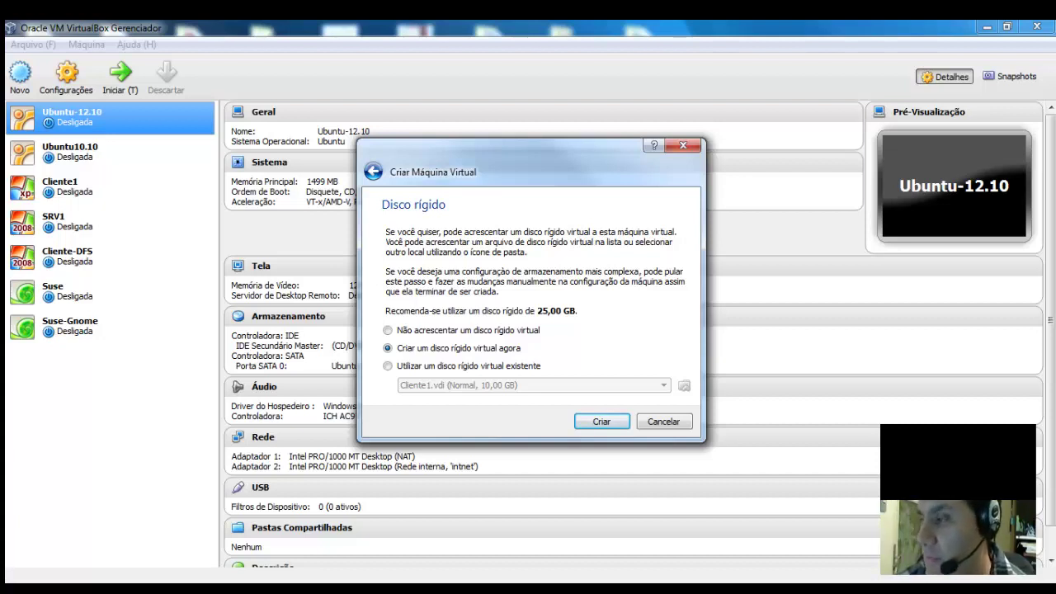
click(600, 421)
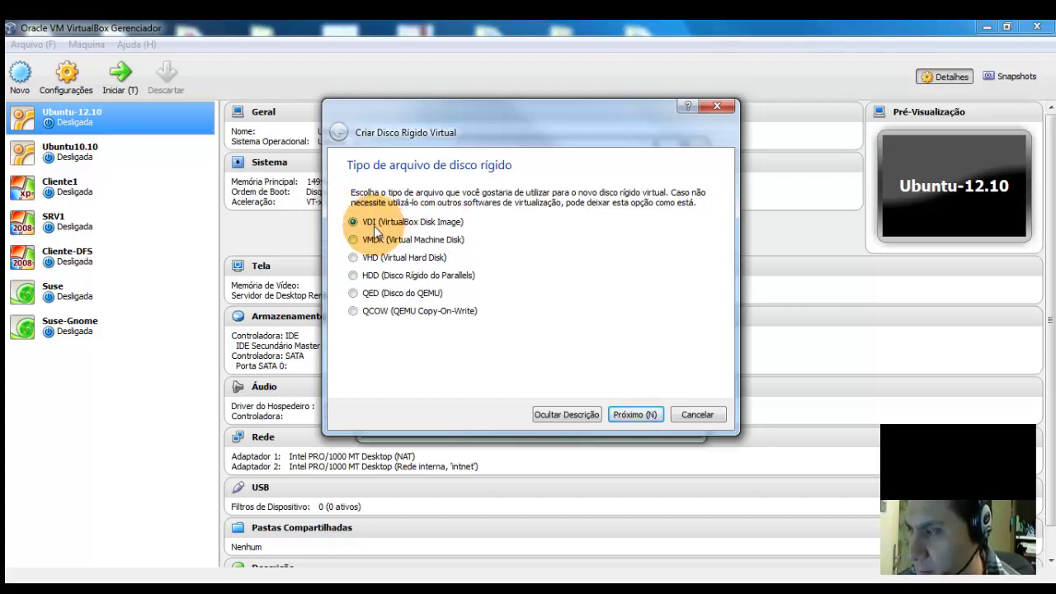
click(646, 414)
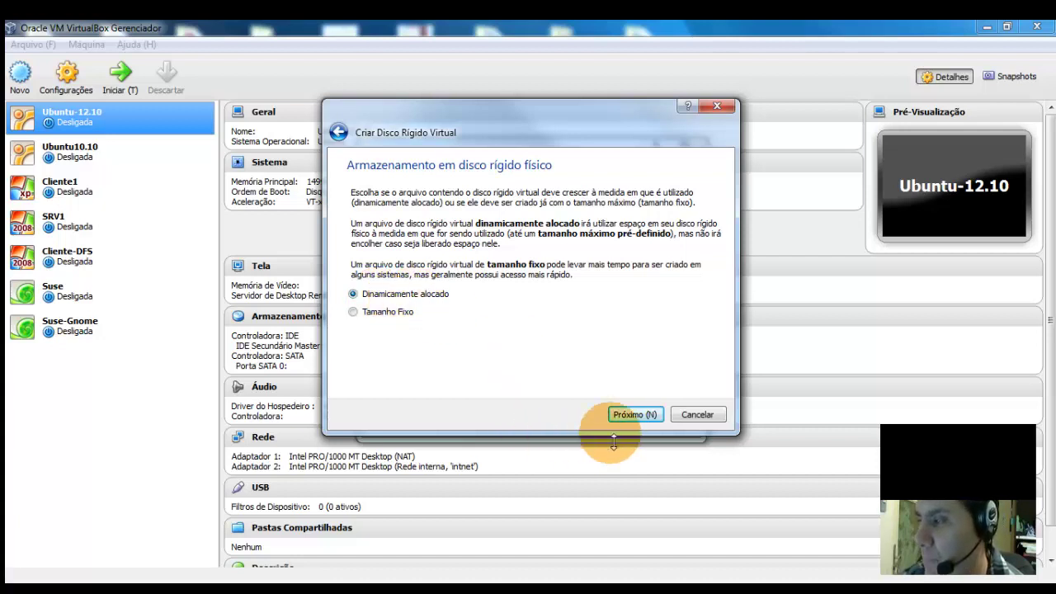
click(648, 414)
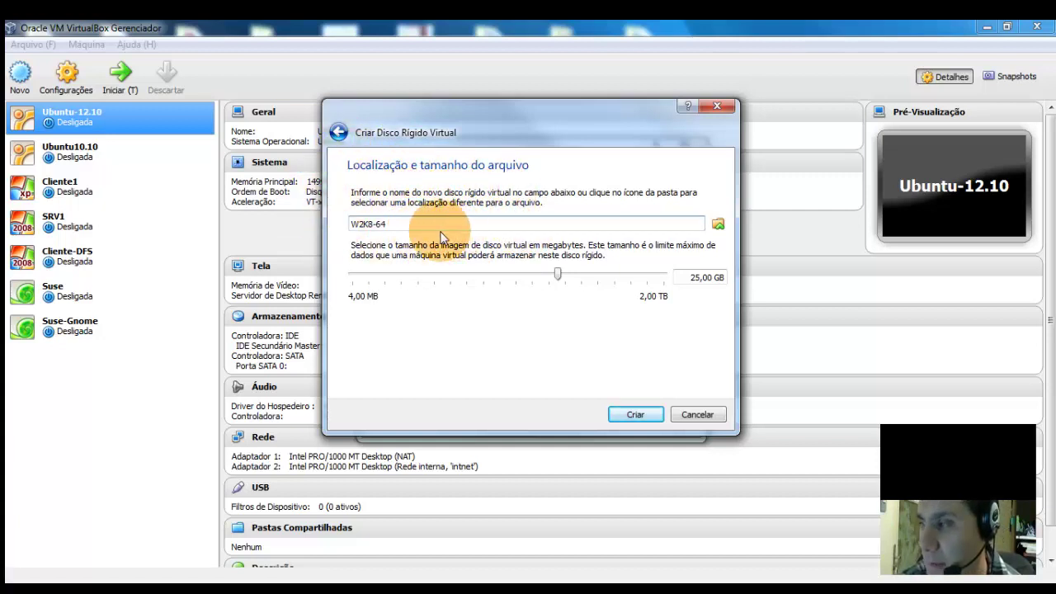
Step: Set the virtual disk size to 15 GB, keep the file name W2K8-64, and create the disk and machine
drag(412, 225, 313, 235)
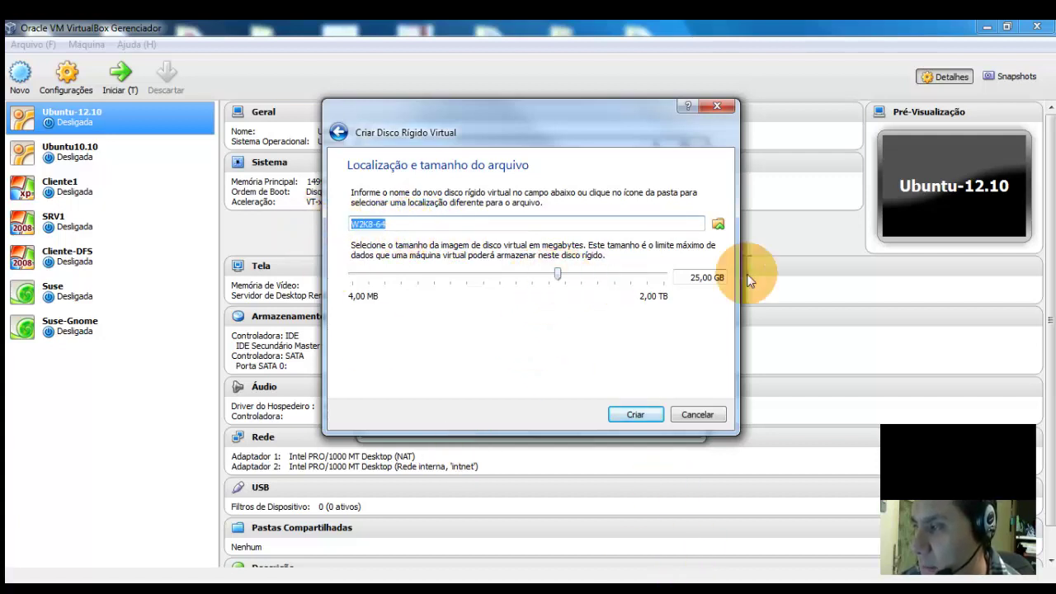
drag(687, 278, 747, 281)
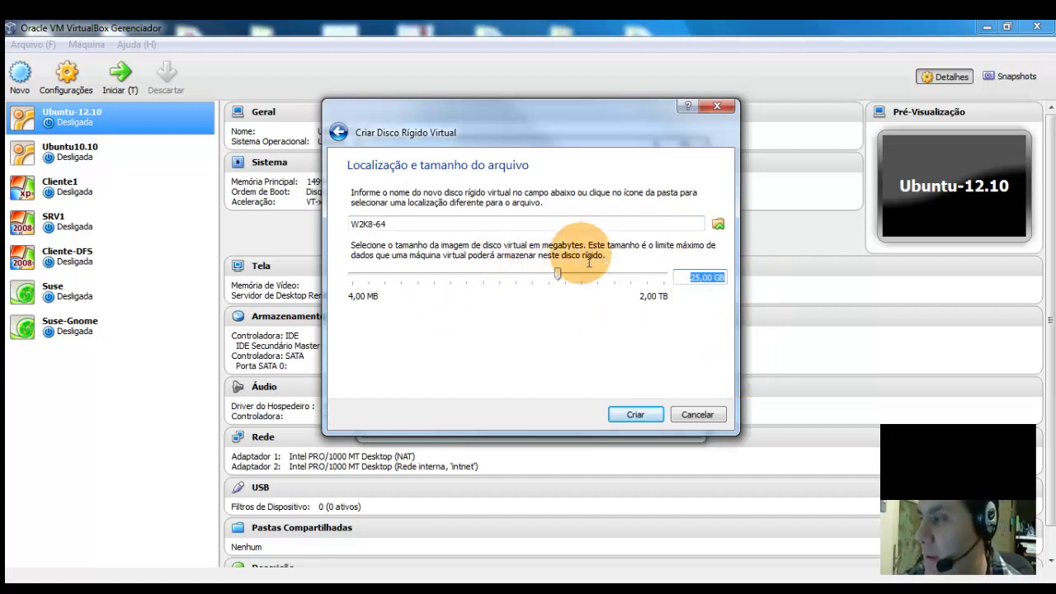
drag(560, 276, 547, 273)
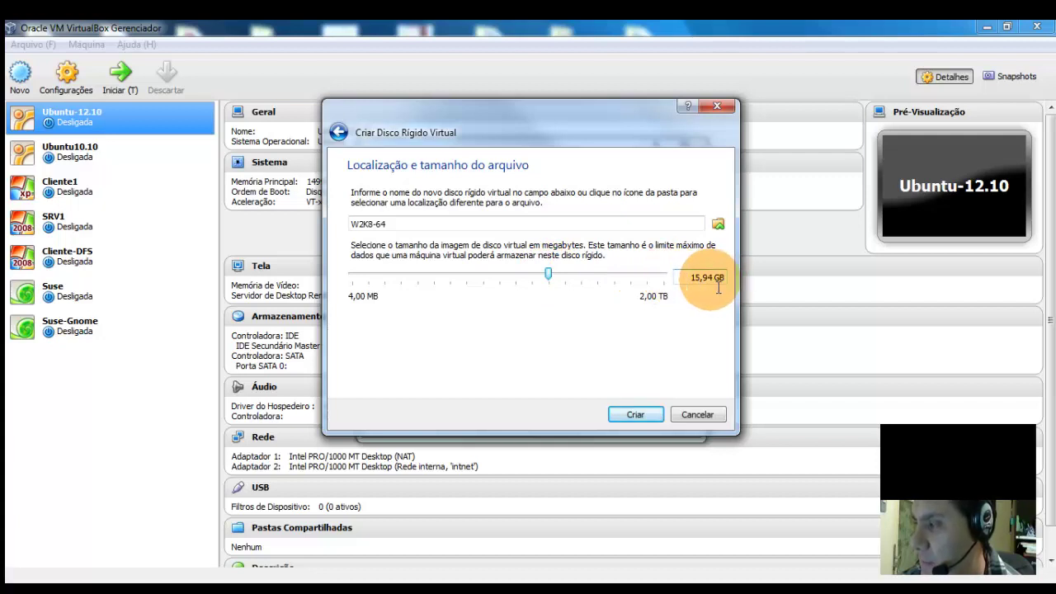
click(718, 285)
key(BackSpace)
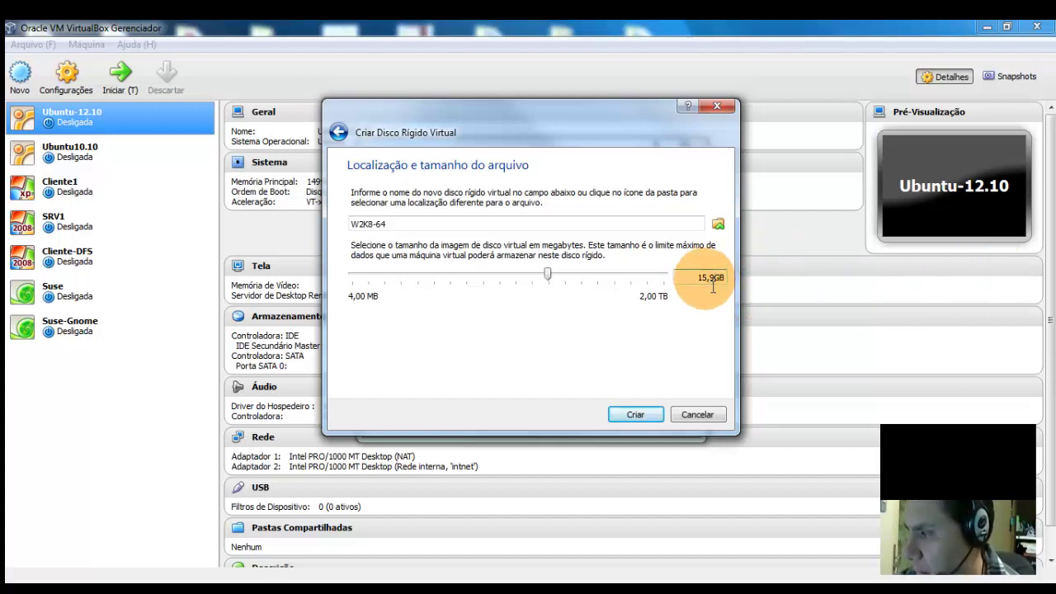
drag(706, 280, 714, 279)
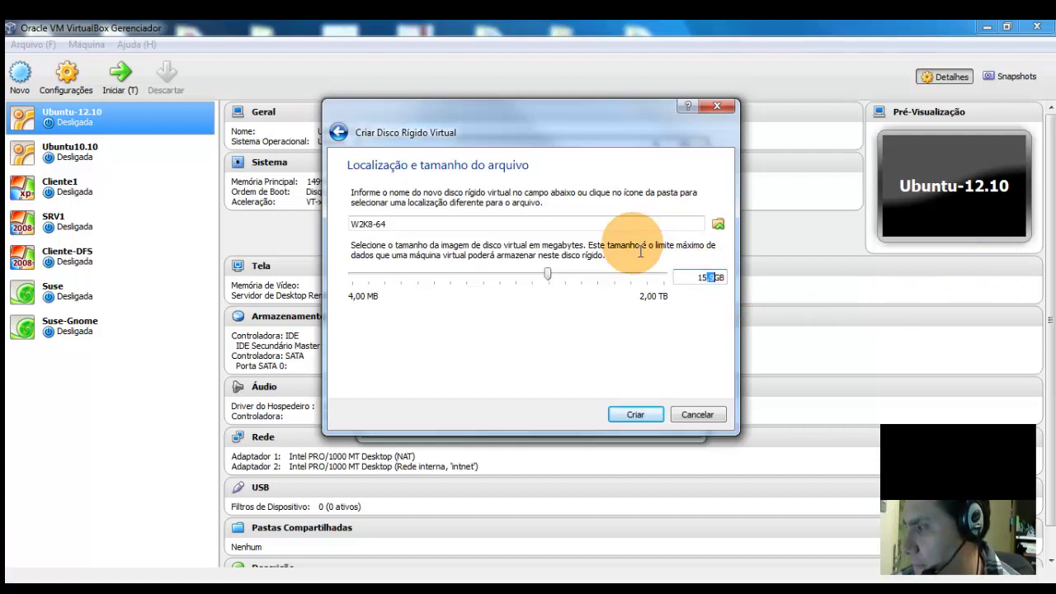
key(BackSpace)
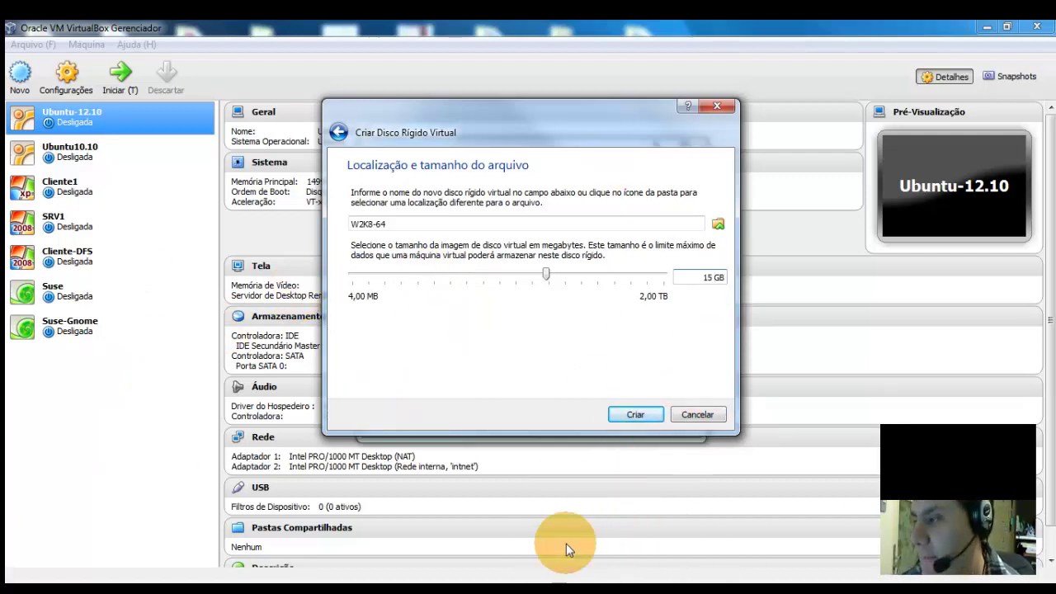
click(649, 413)
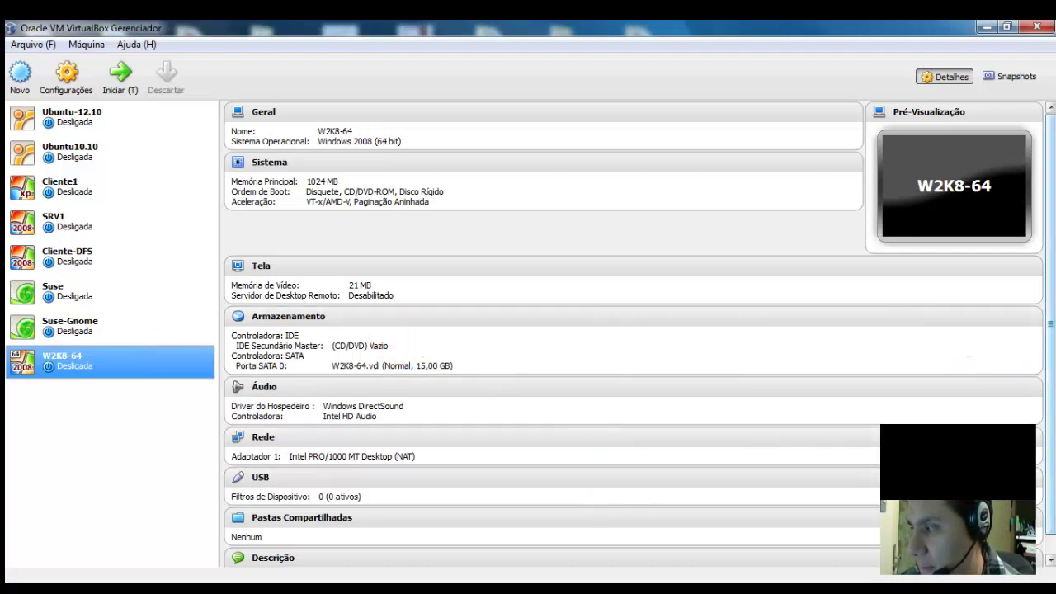
scroll(1037, 339, down, 1)
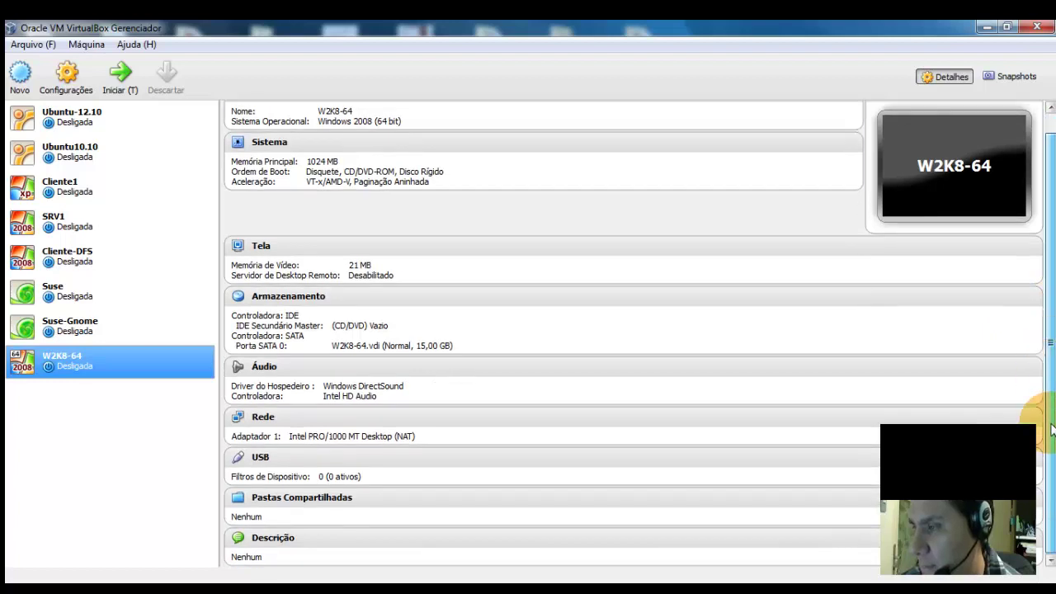
Step: Enable network adapter 2 of the W2K8-64 machine and attach it to the internal network (Rede Interna) named intnet
click(274, 424)
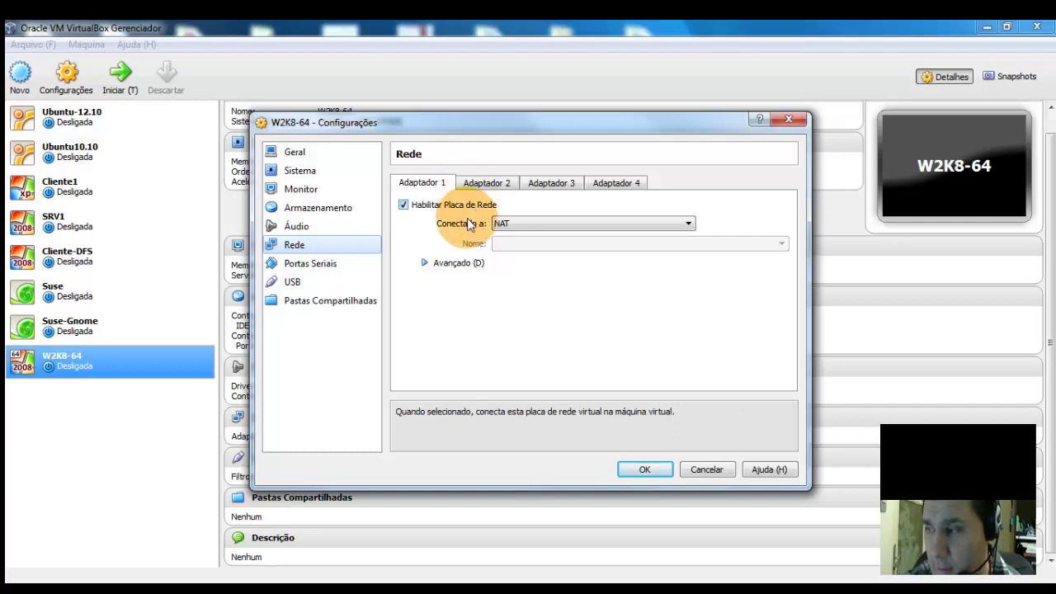
click(485, 185)
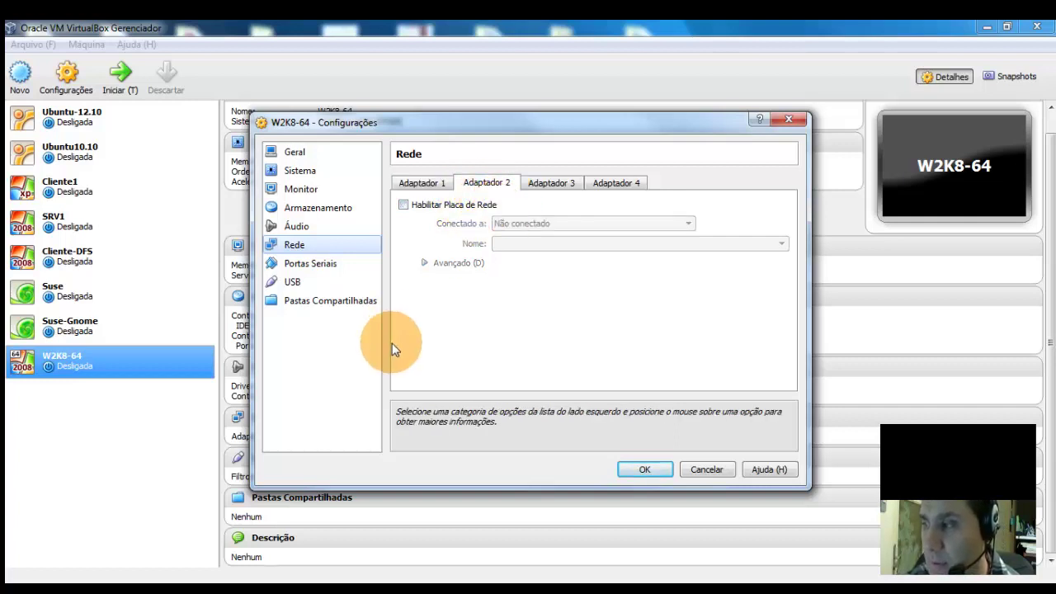
click(401, 204)
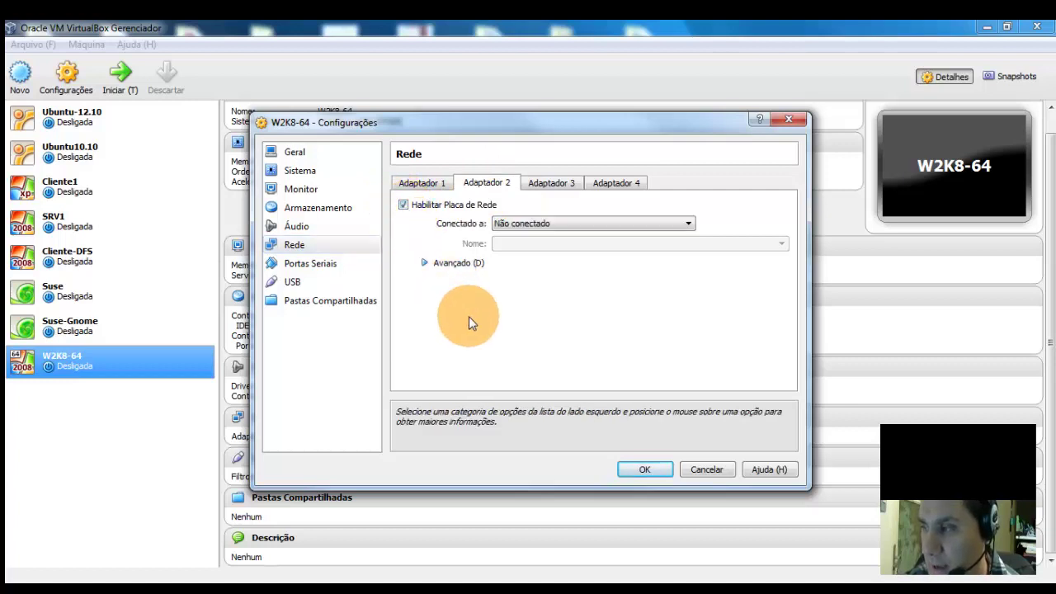
click(590, 221)
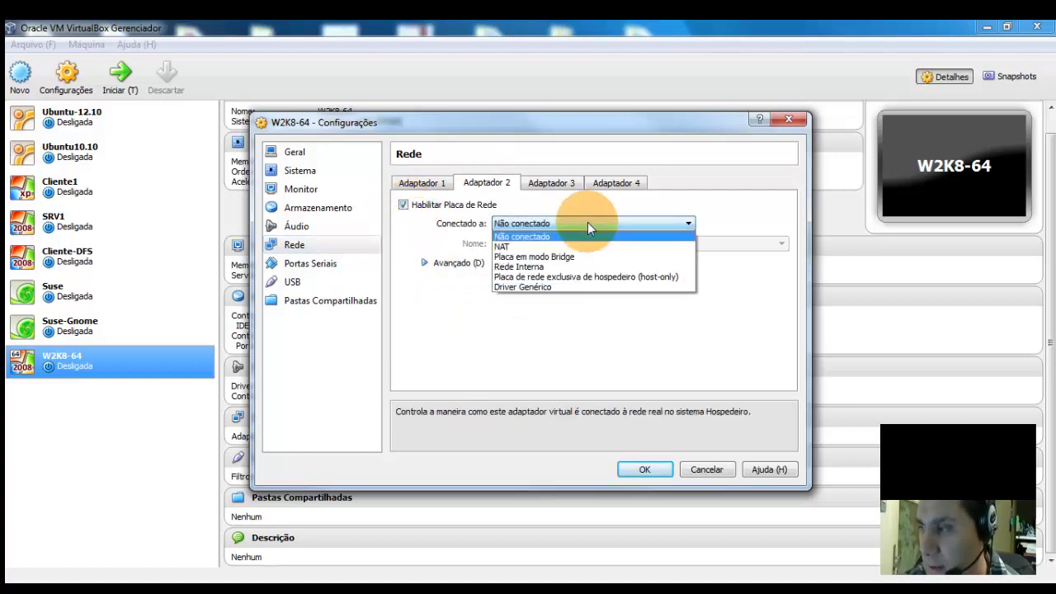
click(612, 268)
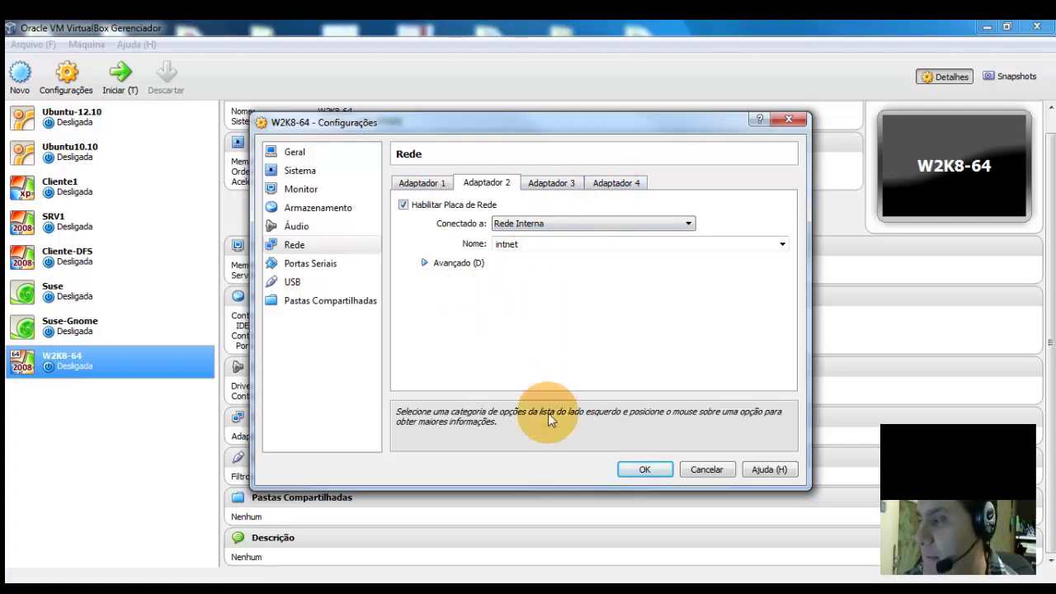
click(661, 470)
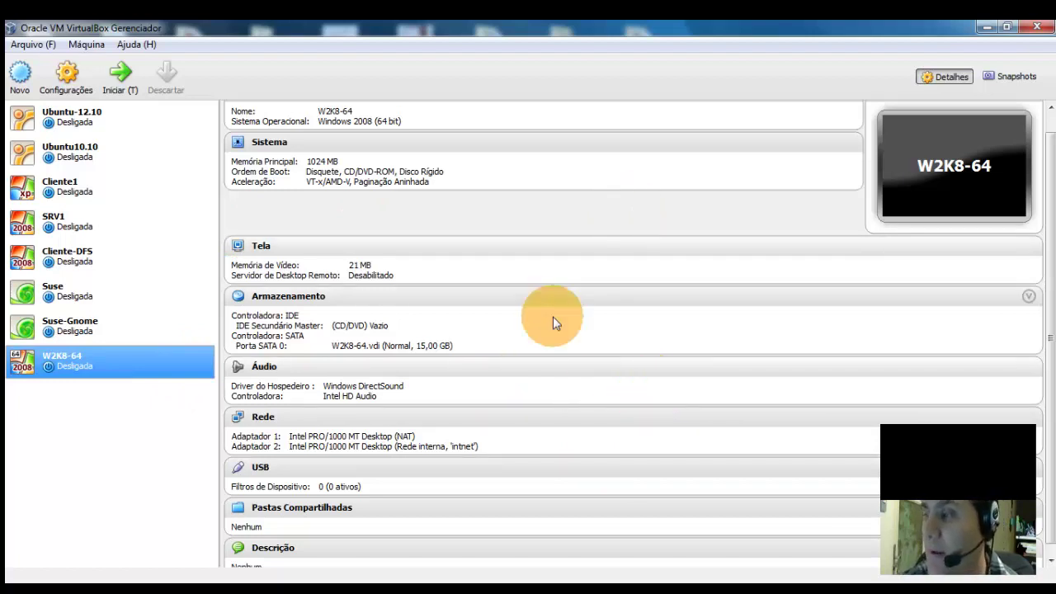
Step: Load the image pt_windows_server_2008_r2_with_sp1_x64_dvd_617599 into the empty CD/DVD drive on the machine's IDE controller
click(307, 304)
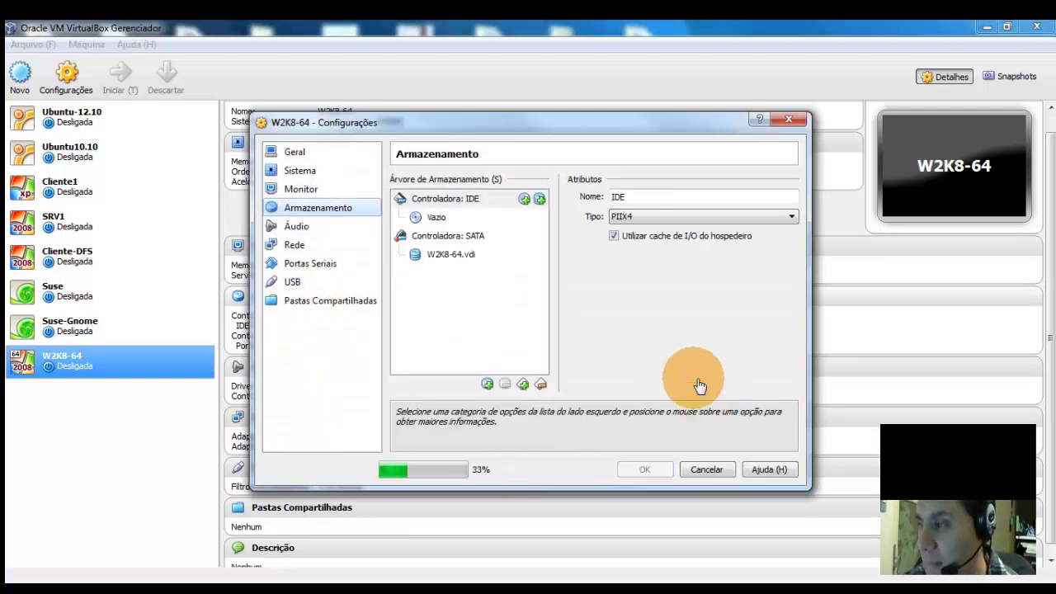
click(443, 226)
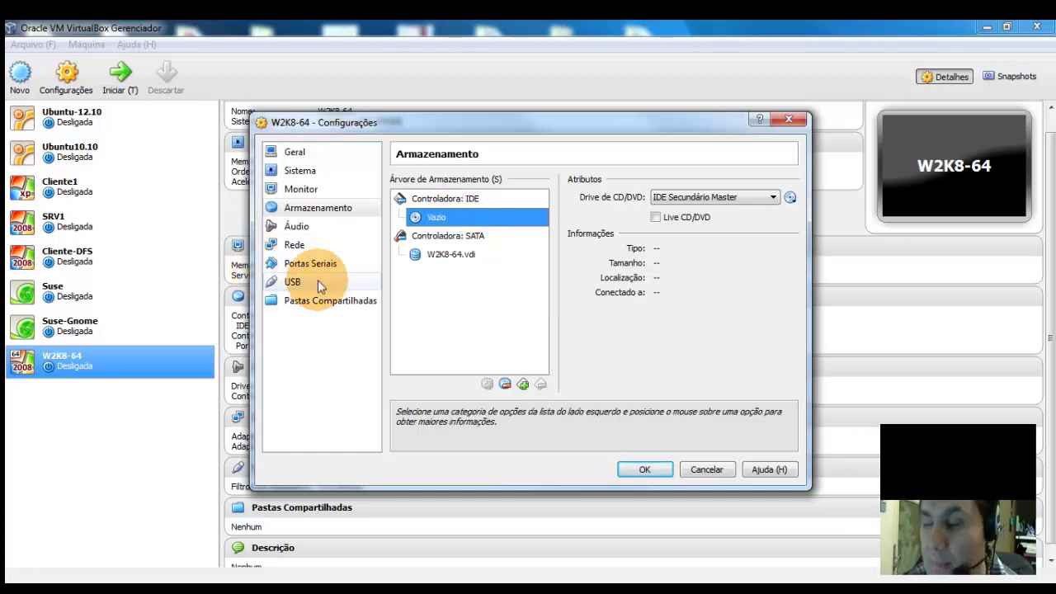
click(792, 200)
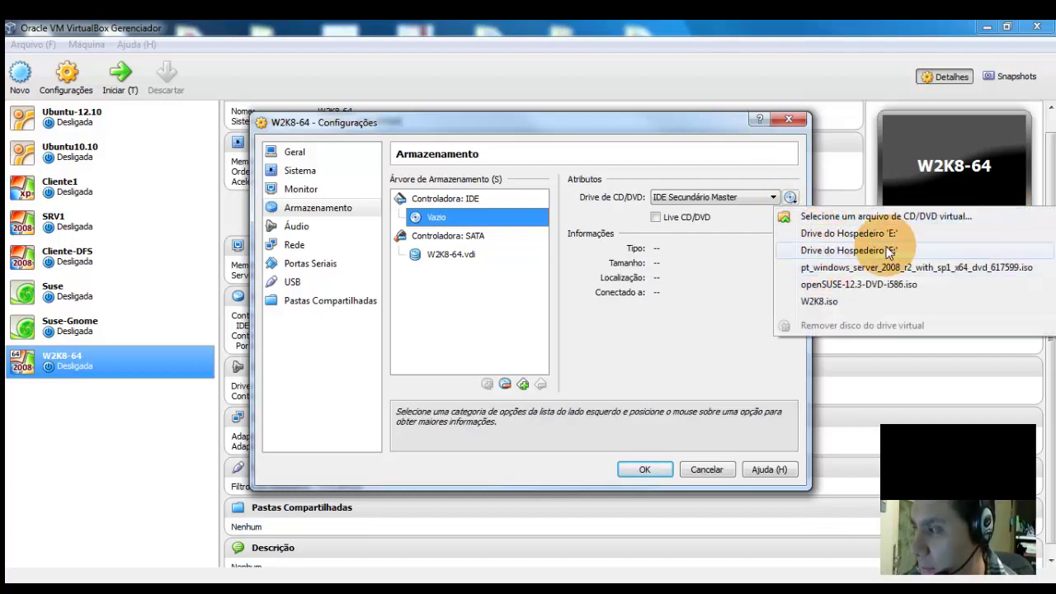
click(938, 216)
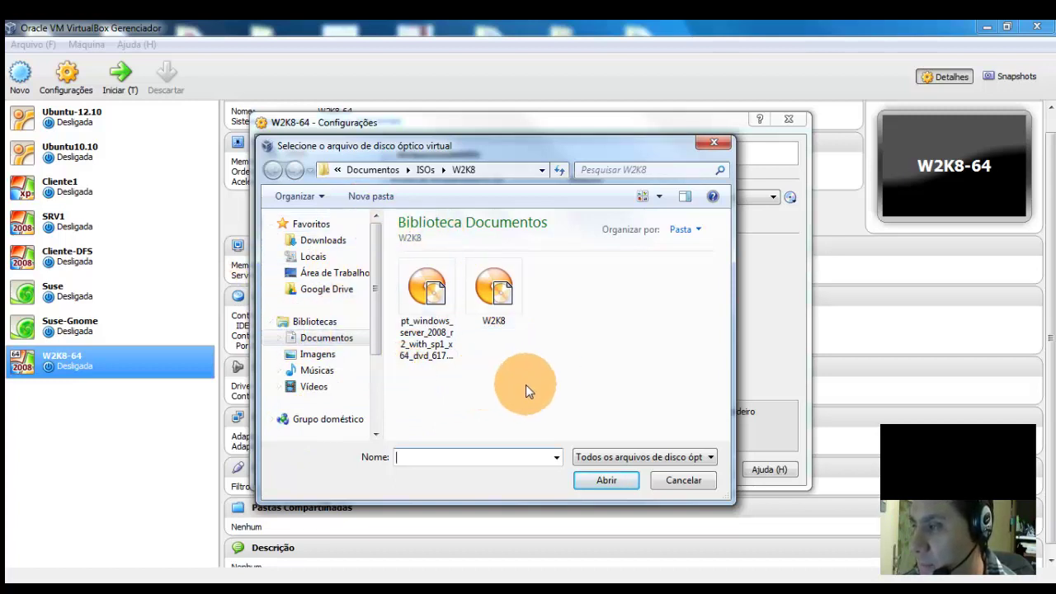
click(434, 361)
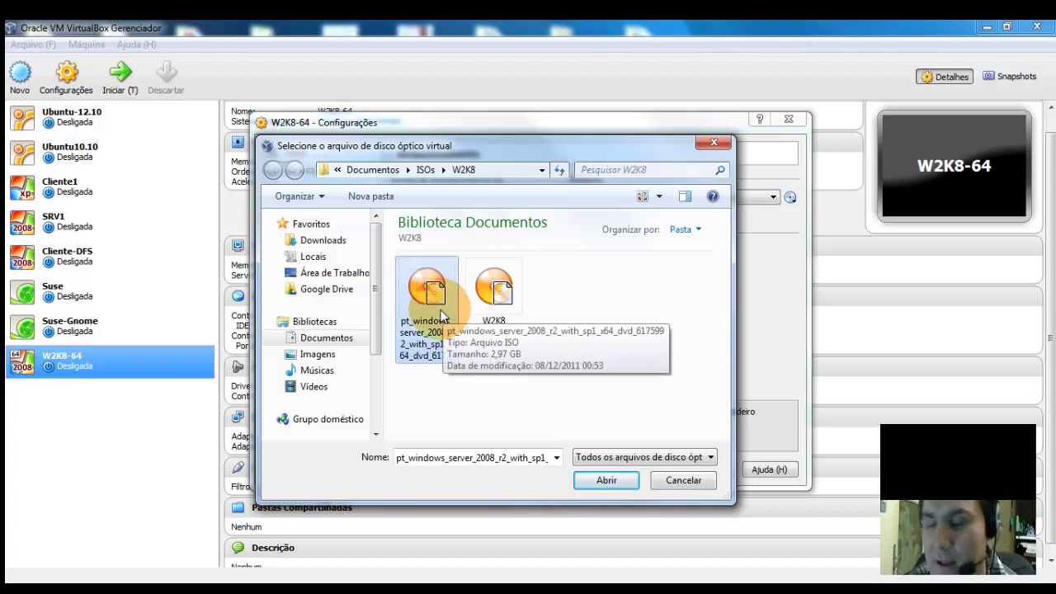
click(606, 480)
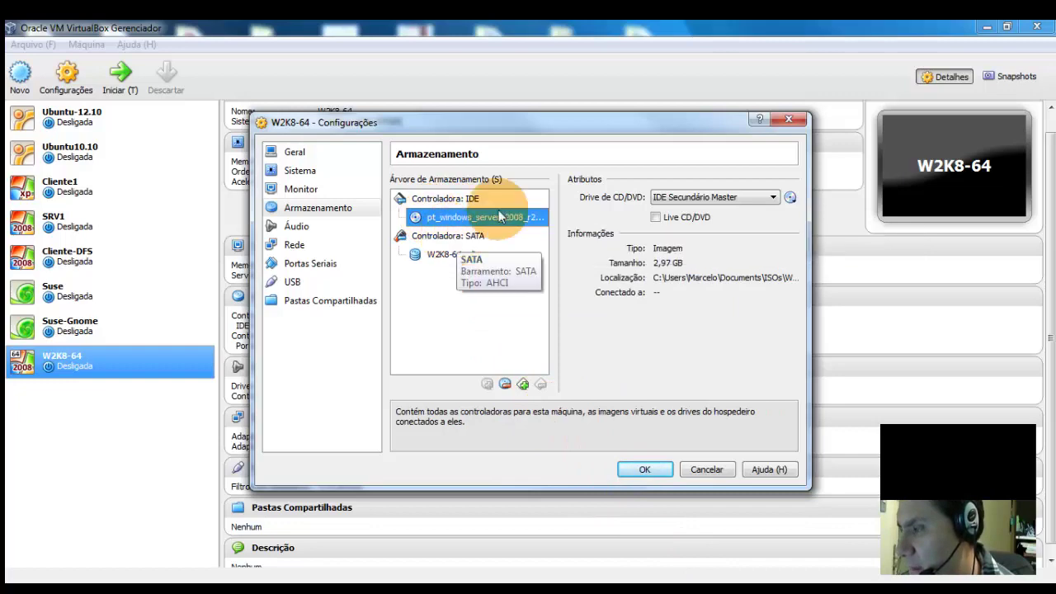
click(670, 469)
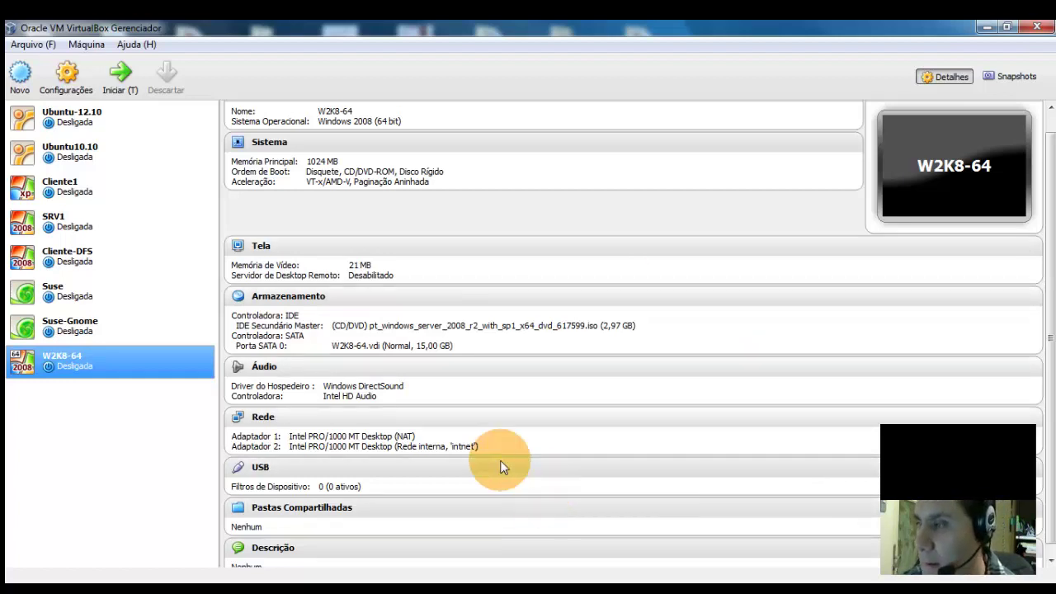
Step: Start the W2K8-64 machine and reposition its window so the whole Windows installer is in view
click(130, 78)
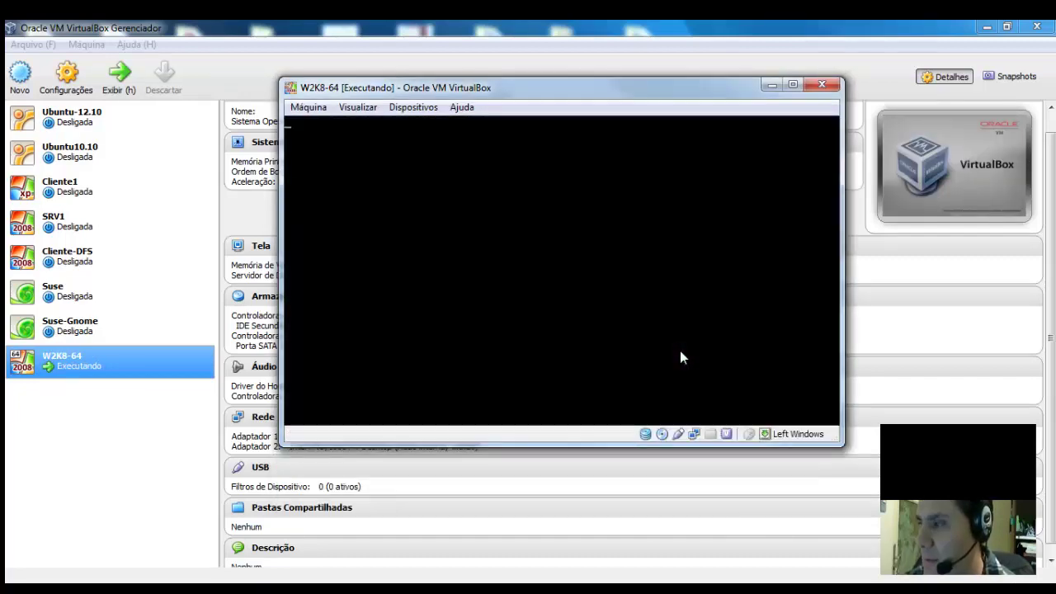
click(680, 352)
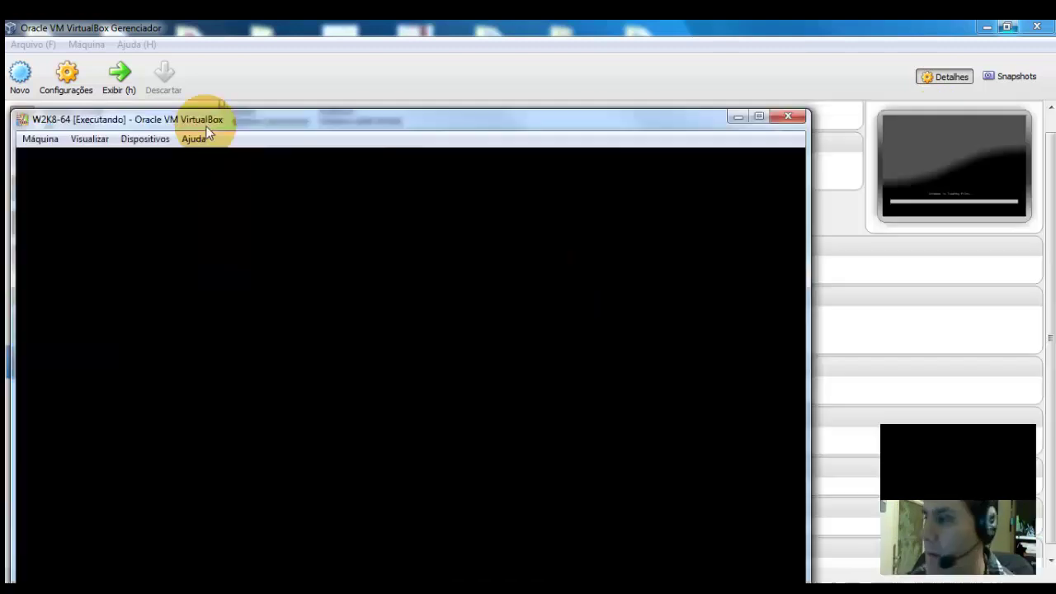
drag(203, 123, 462, 33)
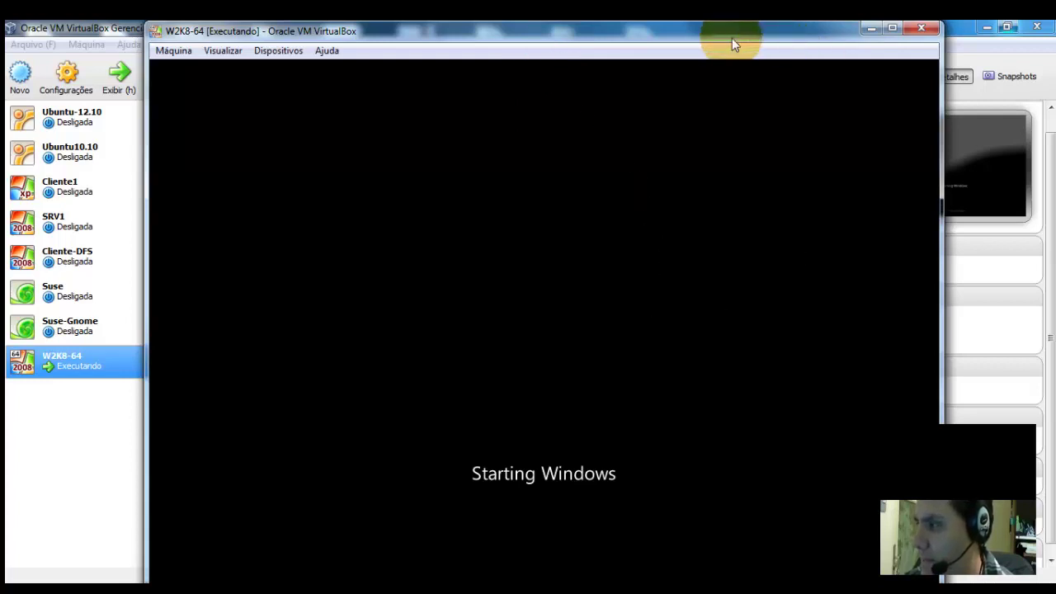
drag(731, 37, 730, 23)
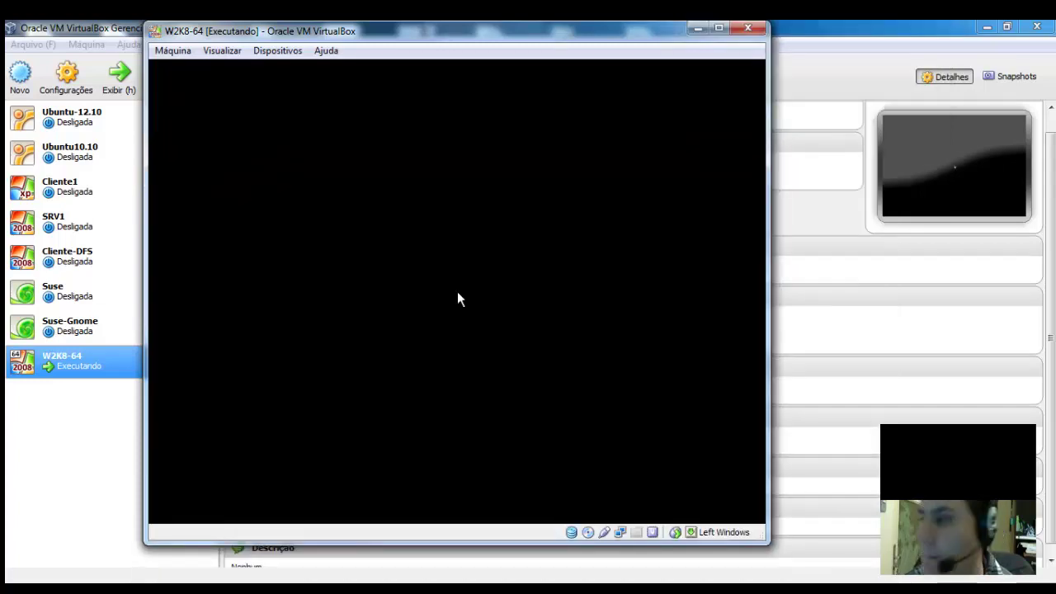
drag(532, 34, 662, 64)
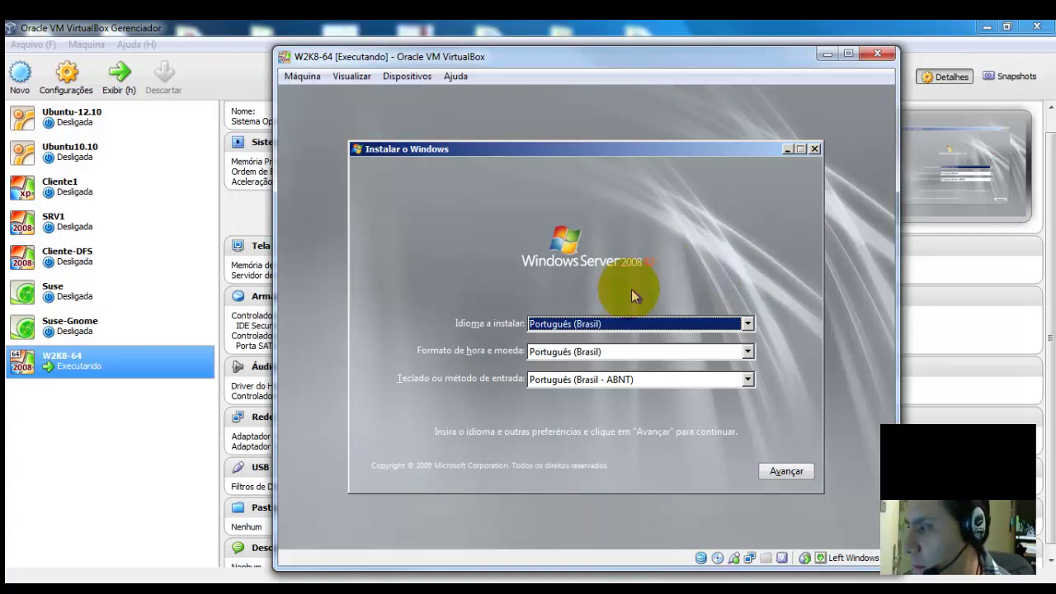
drag(659, 55, 591, 53)
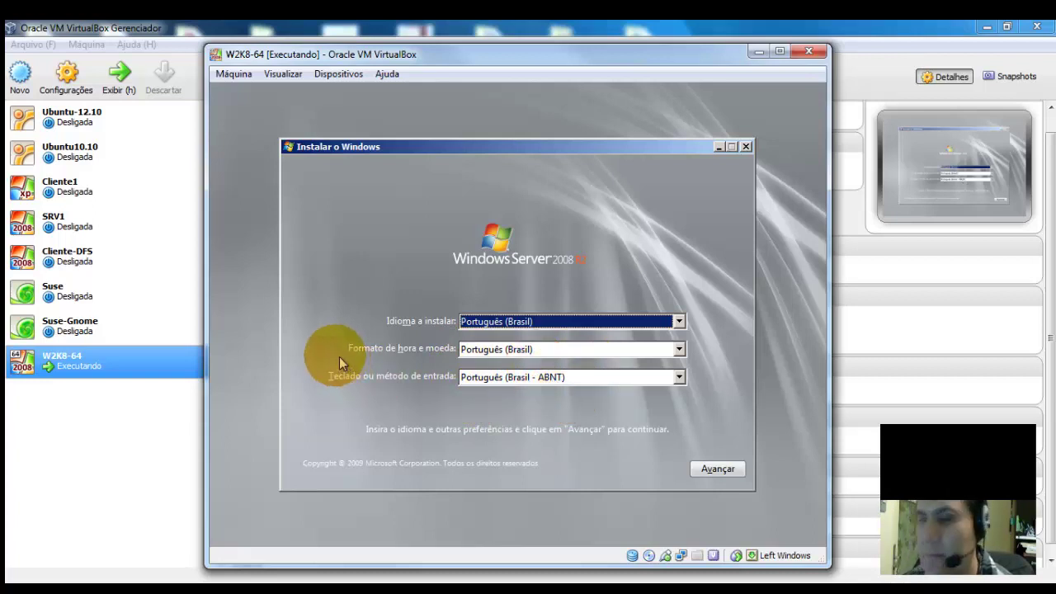
Step: Start the Windows installation with the Português (Brasil) settings and choose Windows Server 2008 R2 Enterprise (Instalação Completa)
click(712, 477)
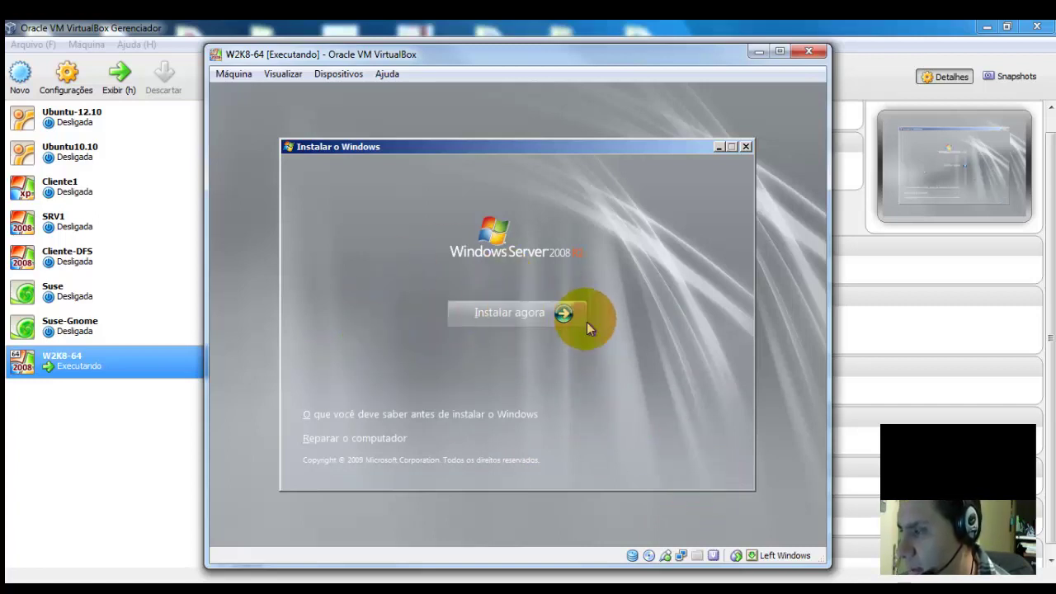
click(562, 314)
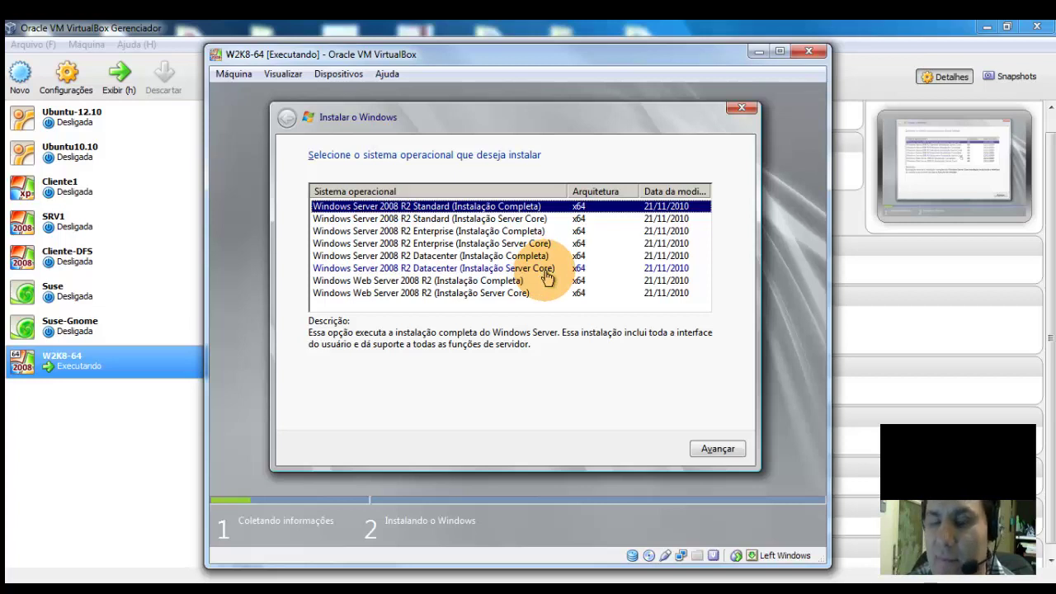
click(517, 244)
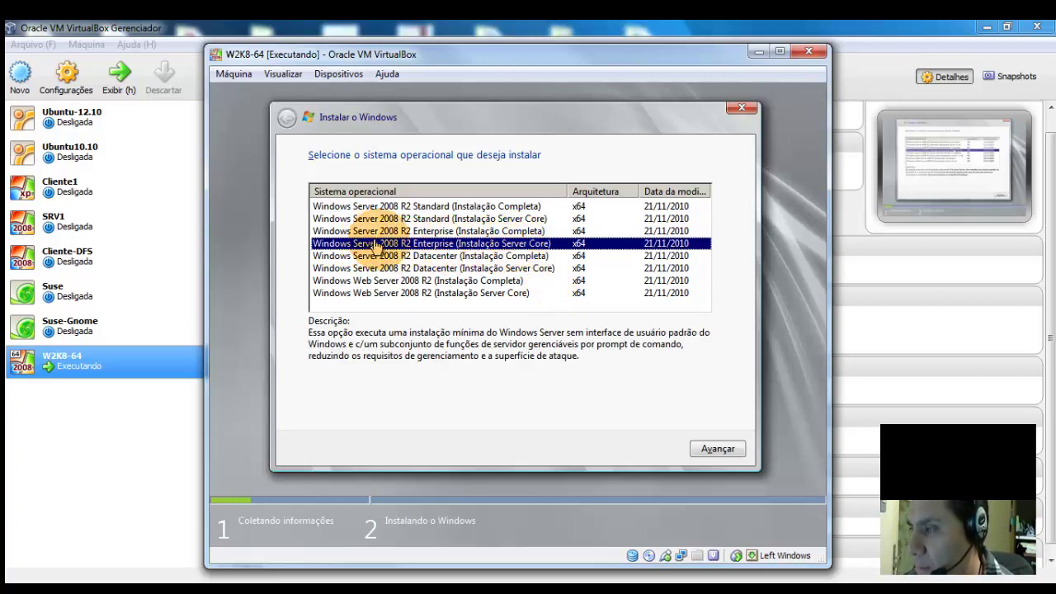
click(445, 231)
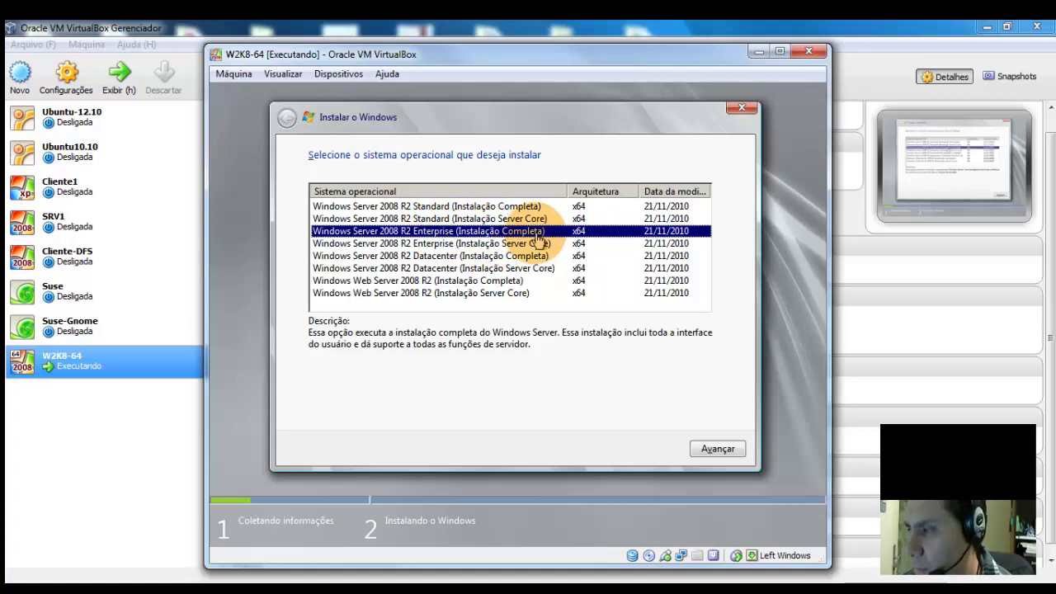
click(691, 450)
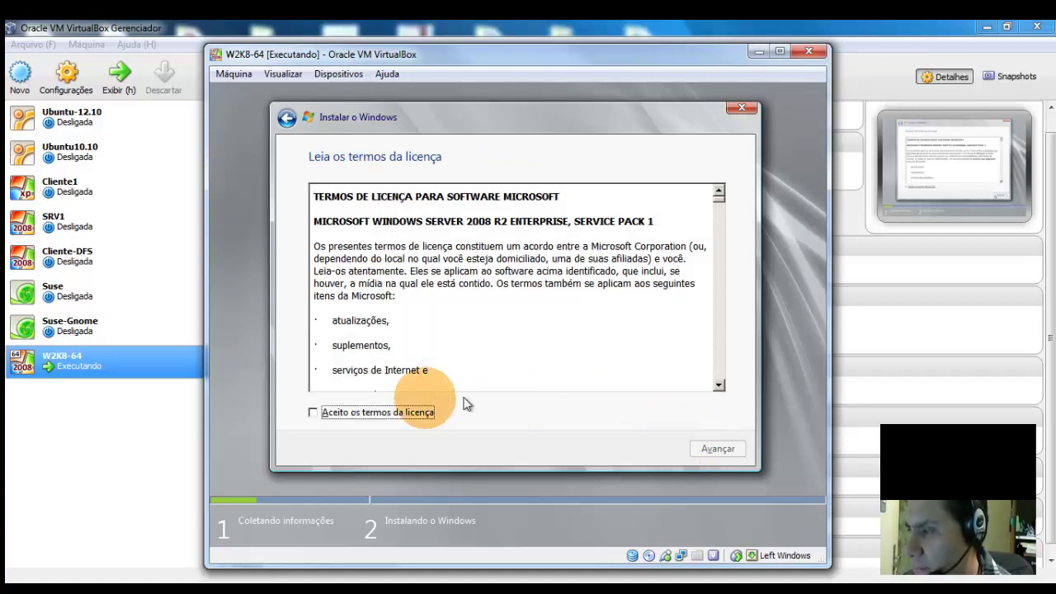
Step: Accept the licence terms, view them through to the end, and choose the custom (Personalizada) installation type
click(325, 411)
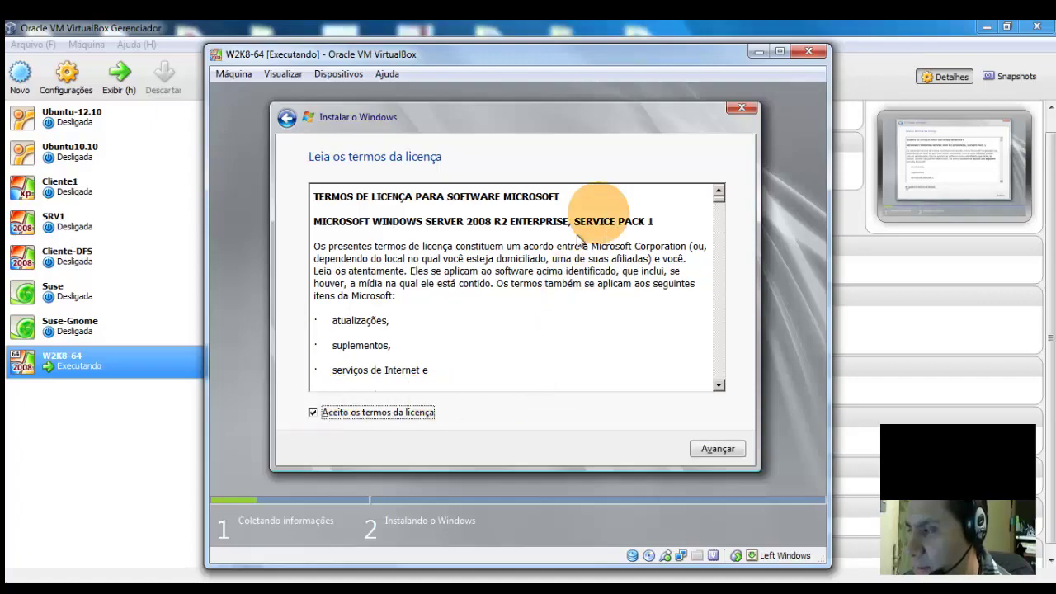
mouse_move(718, 208)
mouse_down()
mouse_move(726, 383)
mouse_move(725, 189)
mouse_up()
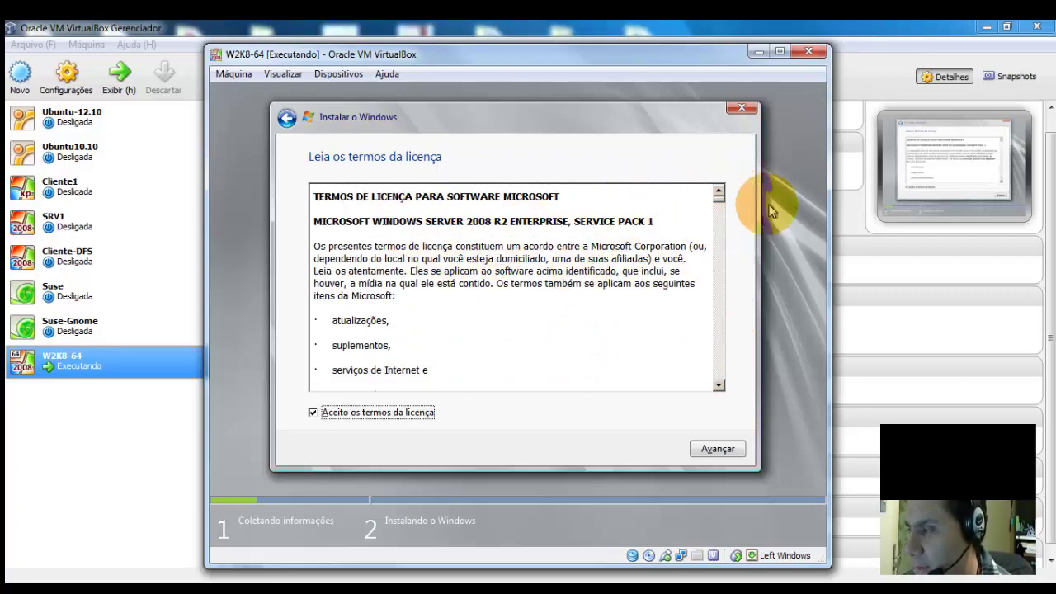
drag(716, 207, 714, 385)
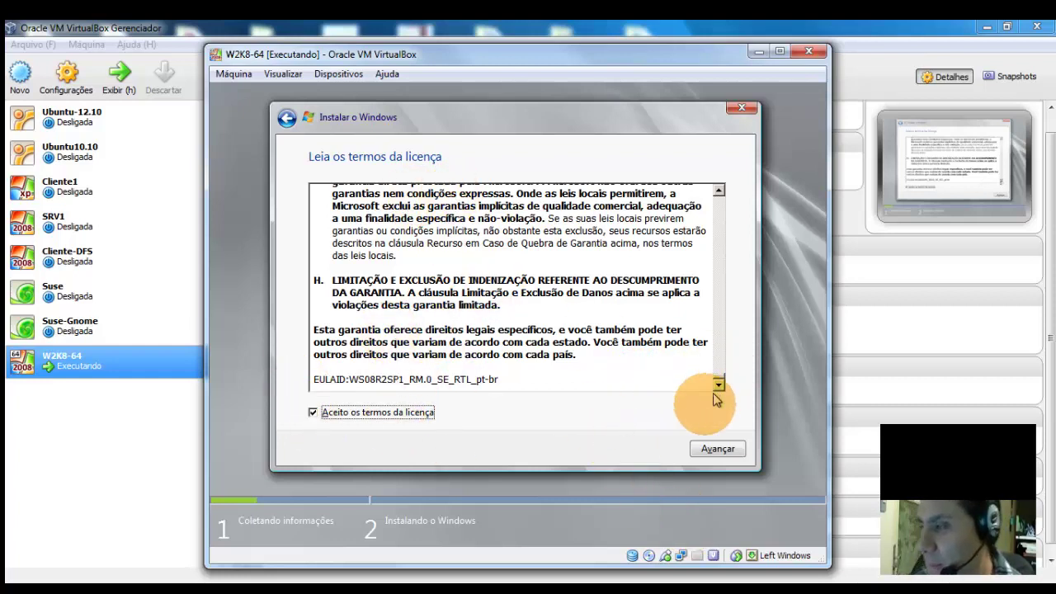
click(713, 459)
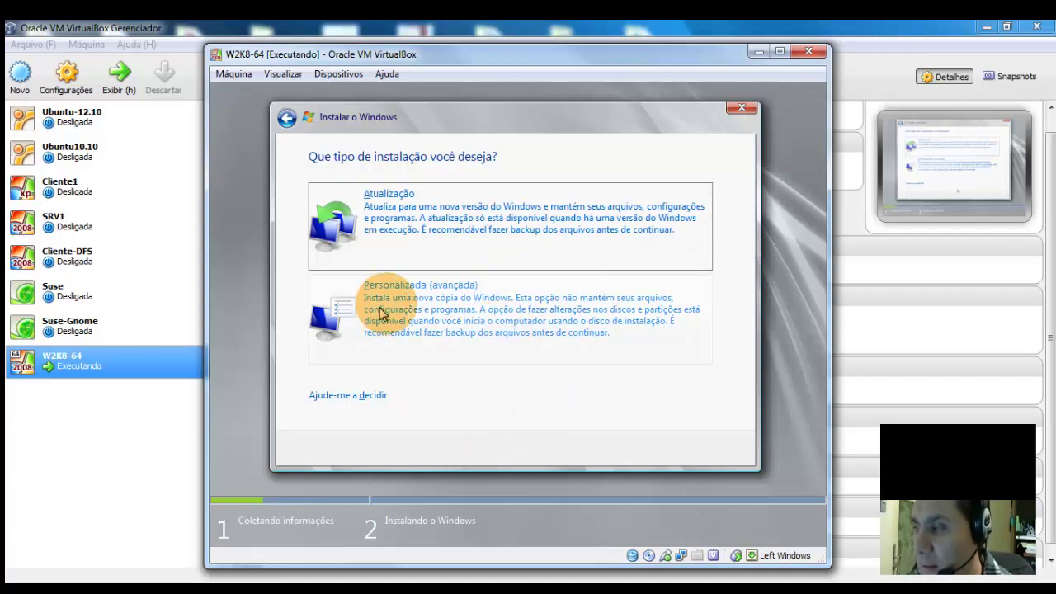
click(481, 309)
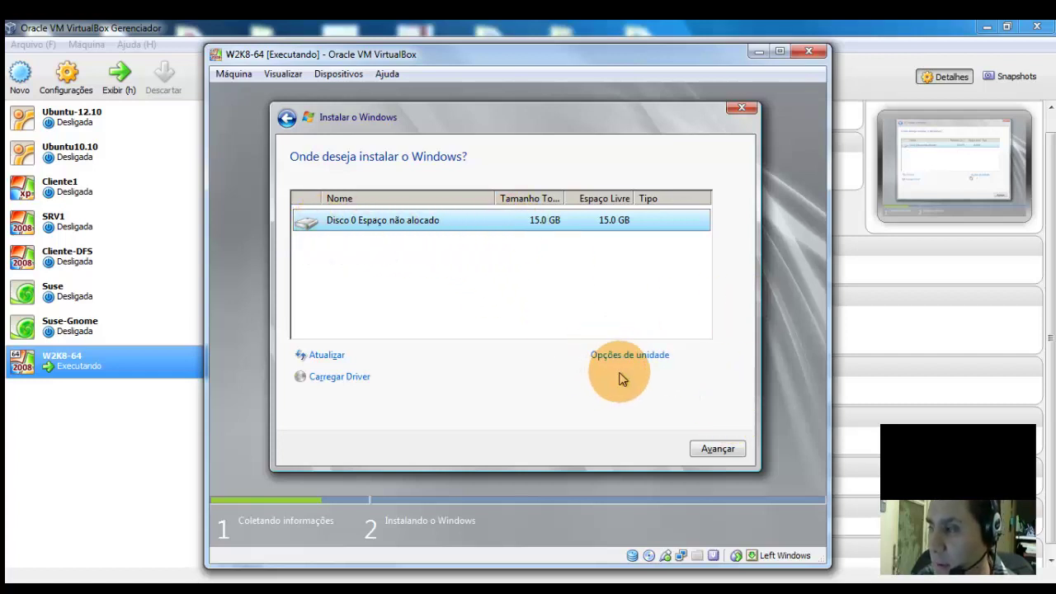
Step: Create a new 10000 MB partition in the unallocated space of Disco 0, allowing additional system partitions
click(653, 355)
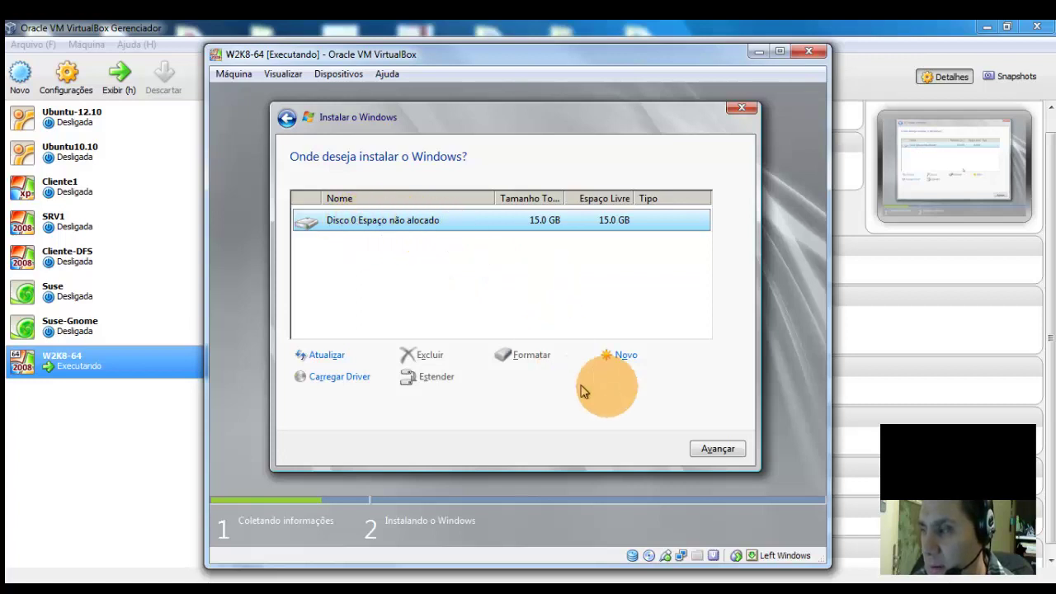
click(626, 371)
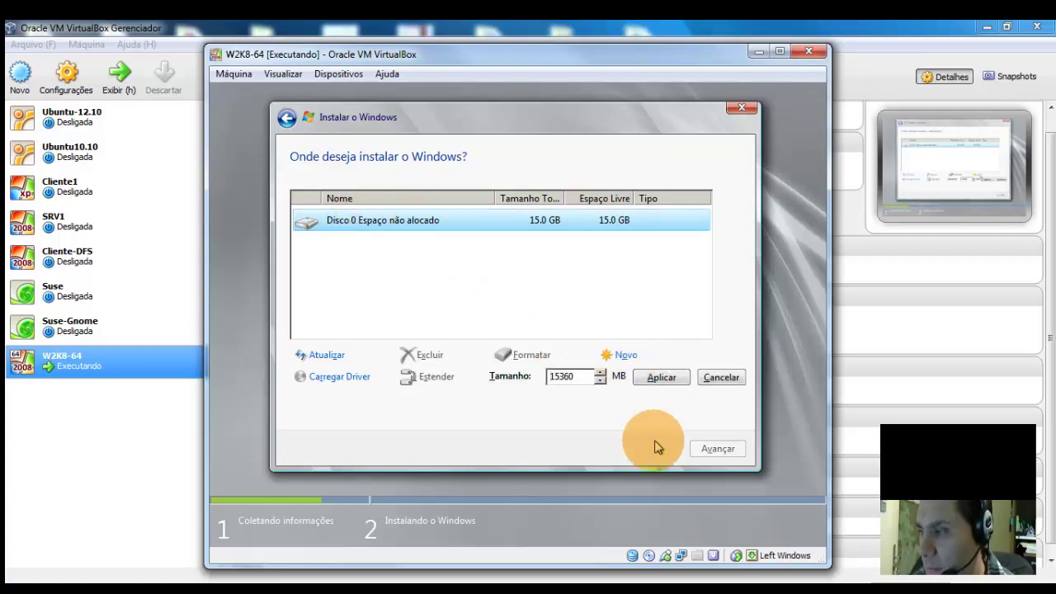
drag(580, 381, 471, 377)
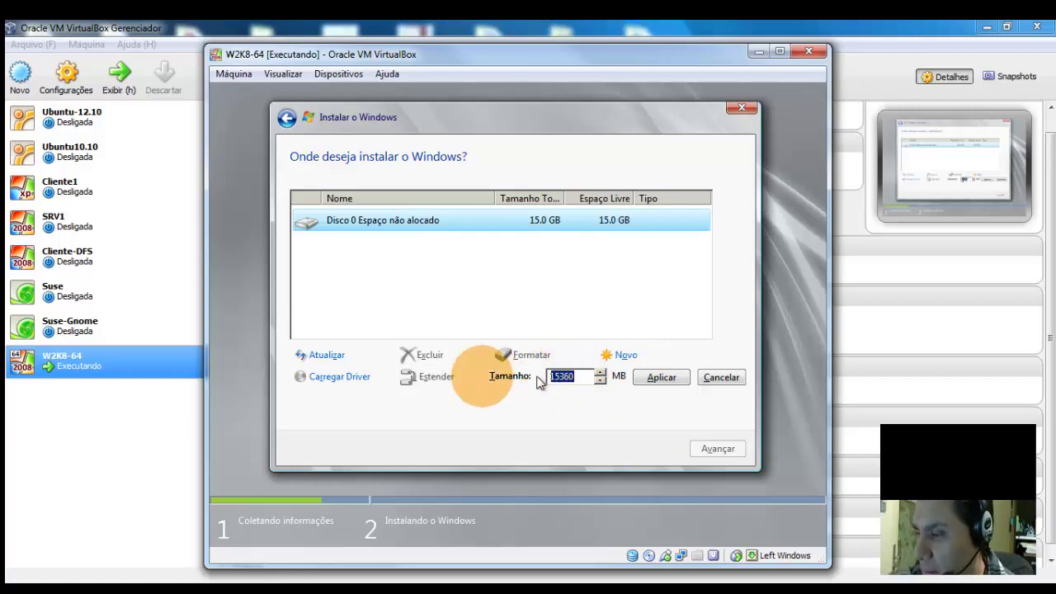
text(10000)
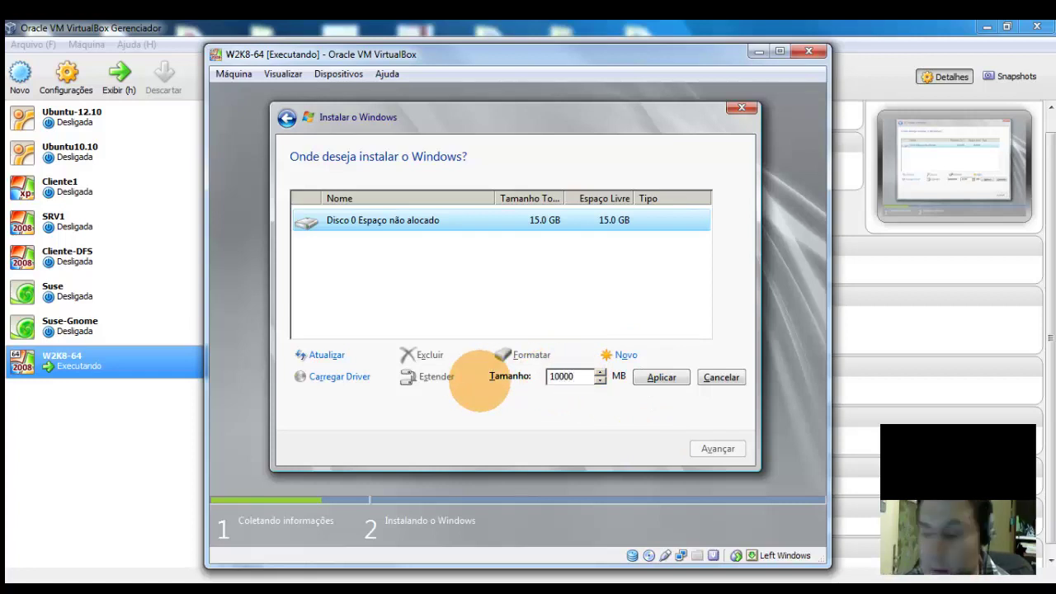
click(683, 383)
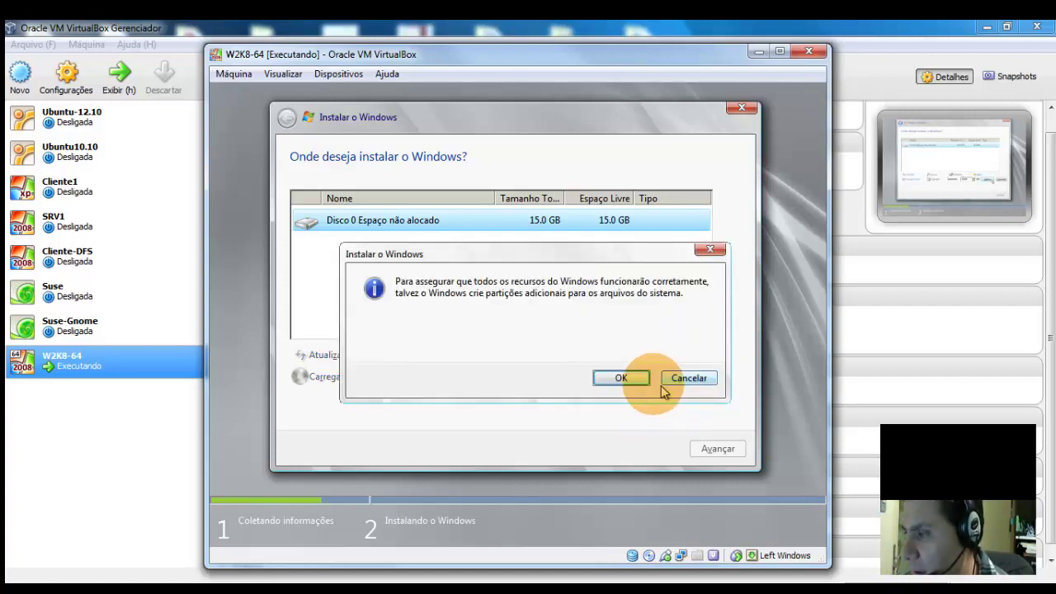
click(631, 379)
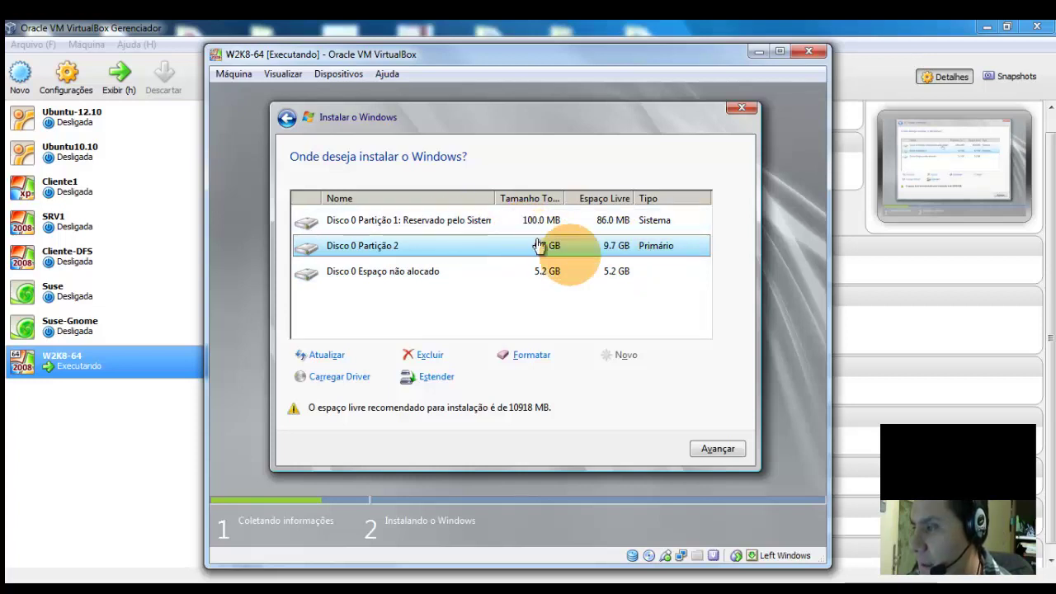
Step: Create a new 5359 MB partition in the remaining unallocated space of Disco 0
click(617, 274)
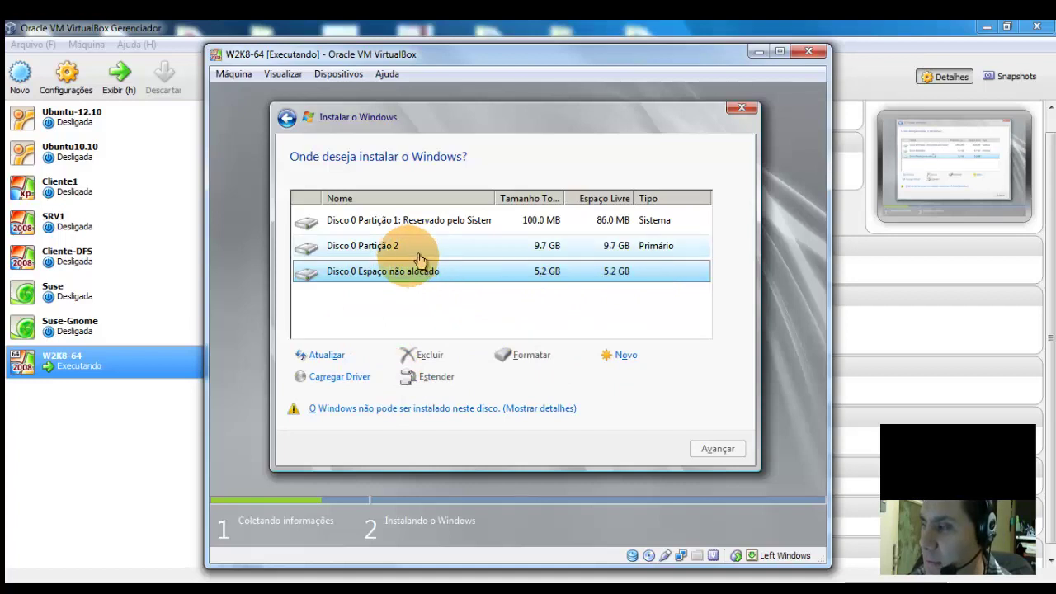
click(627, 360)
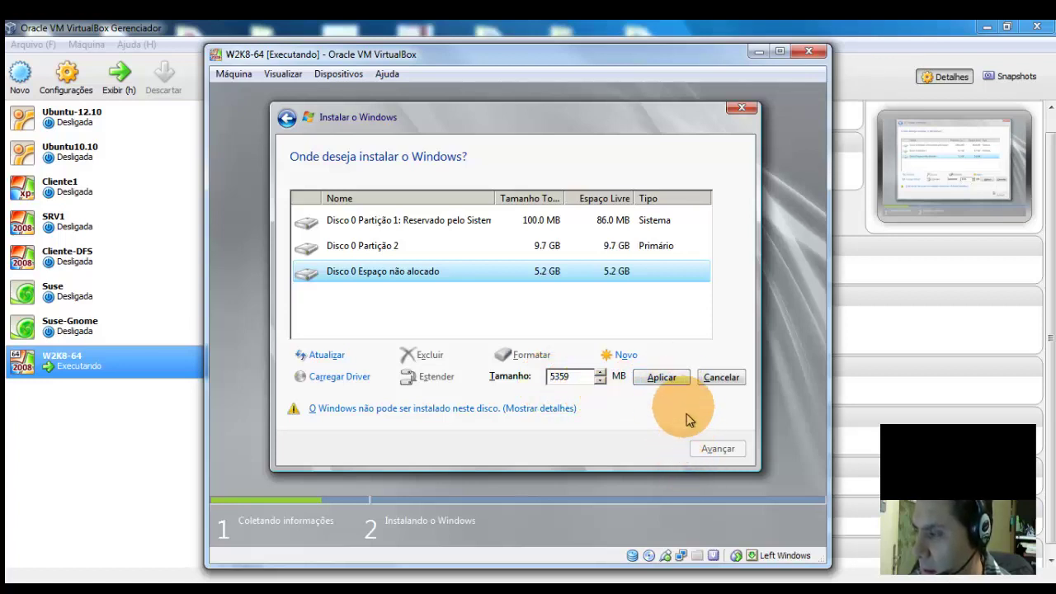
click(660, 380)
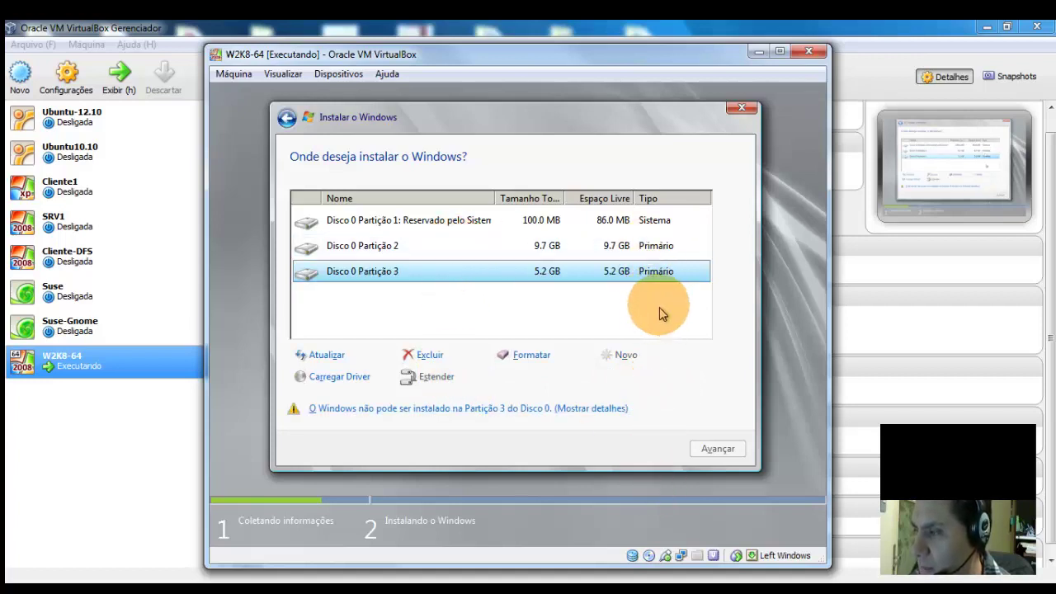
Step: Widen the Tamanho Total column, choose Disco 0 Partição 2 as the installation target and start installing Windows
click(594, 246)
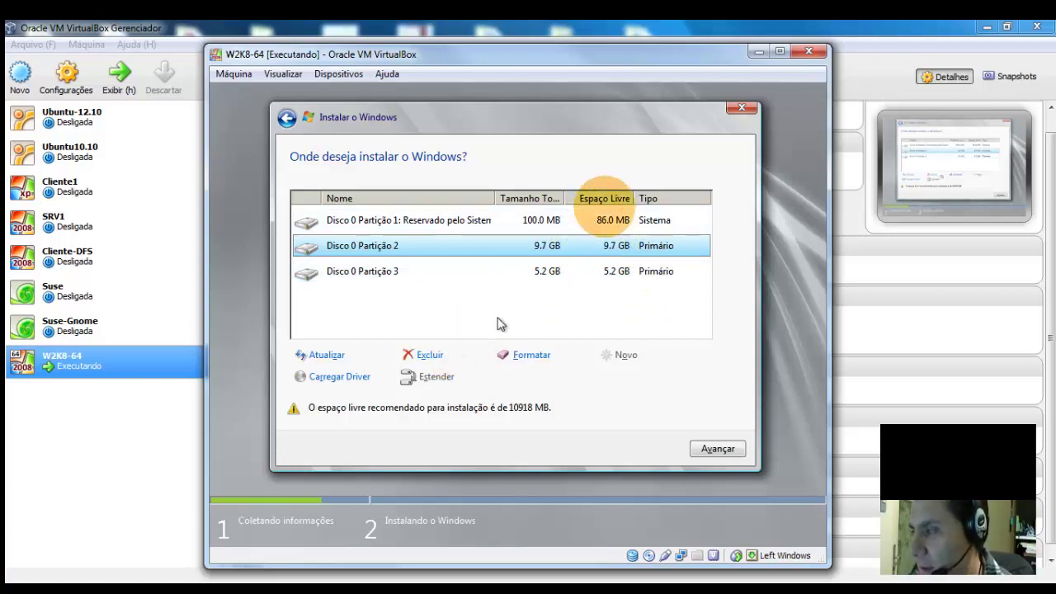
click(554, 219)
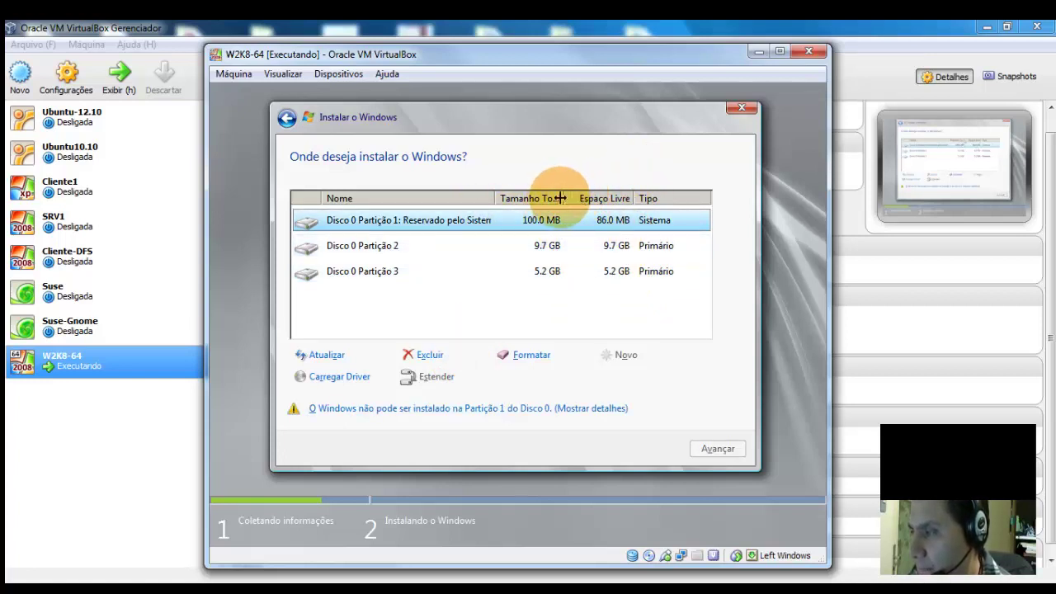
drag(560, 197, 584, 203)
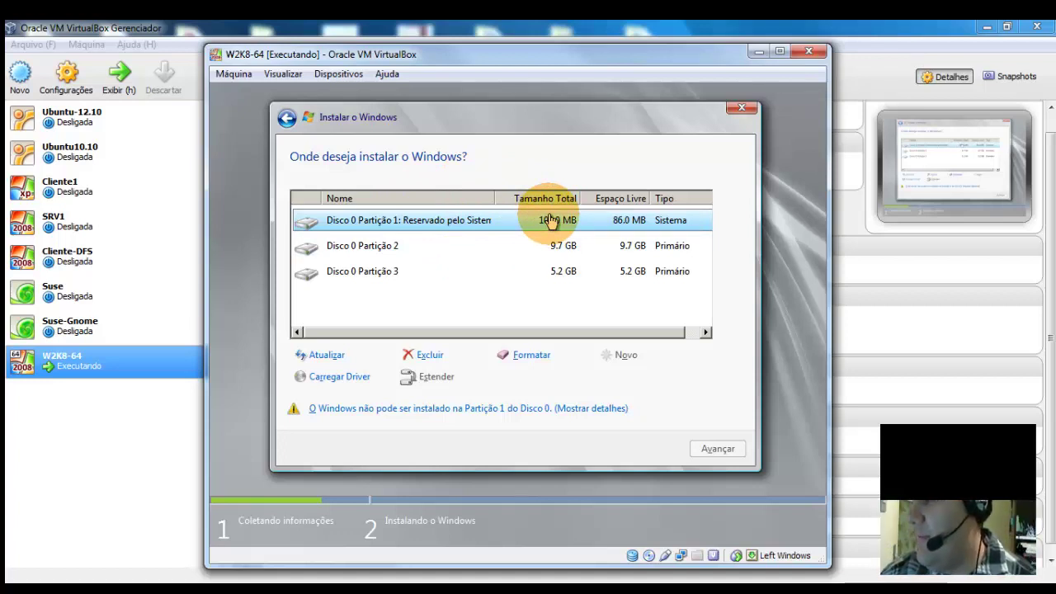
click(625, 248)
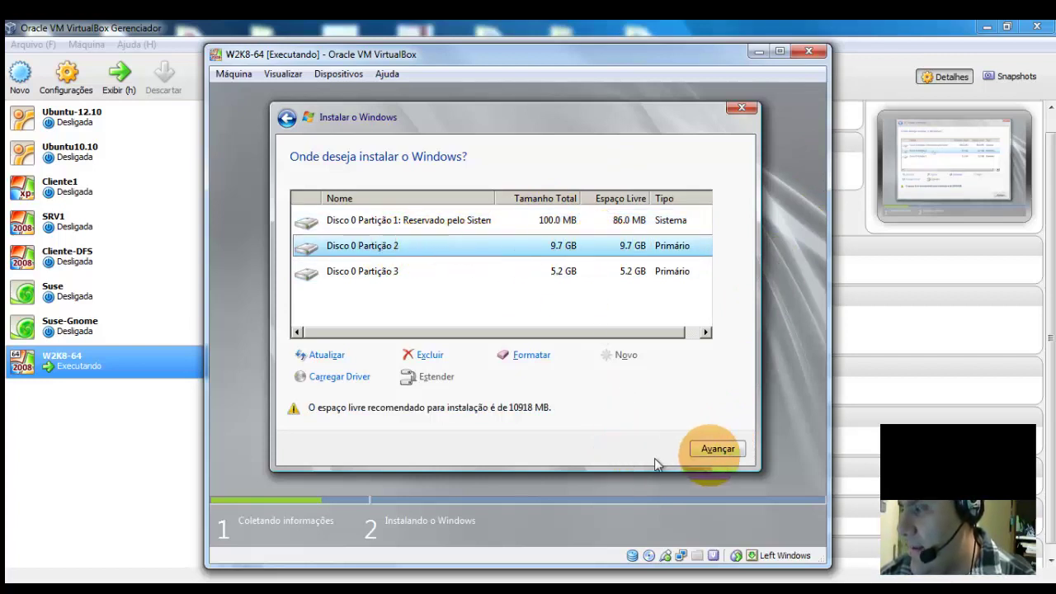
click(714, 450)
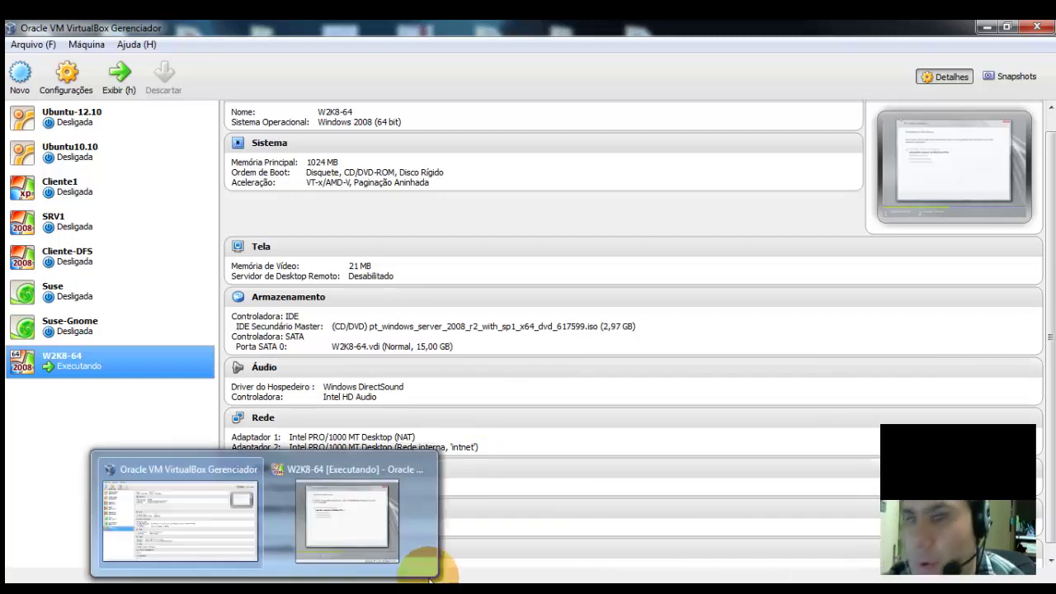
Step: Bring the running W2K8-64 machine window back to the front and close the Logitech webcam controller covering it
click(375, 538)
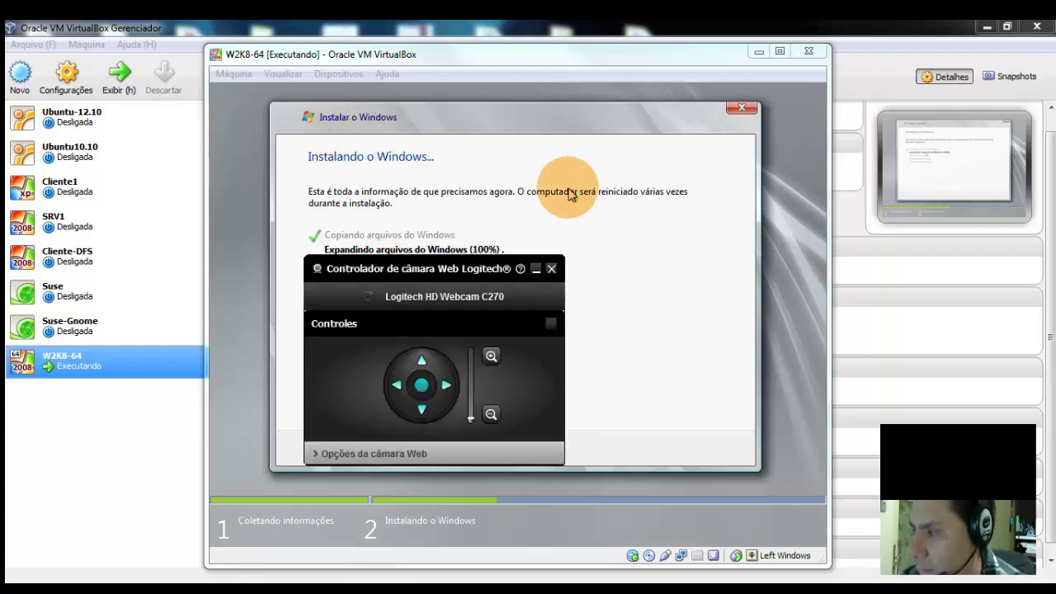
click(551, 268)
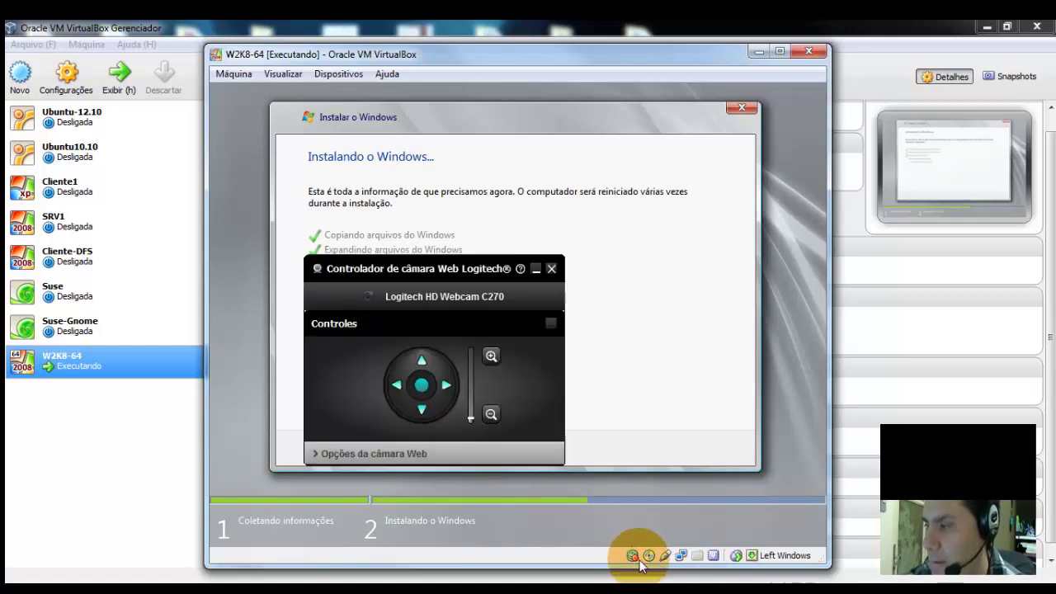
click(551, 268)
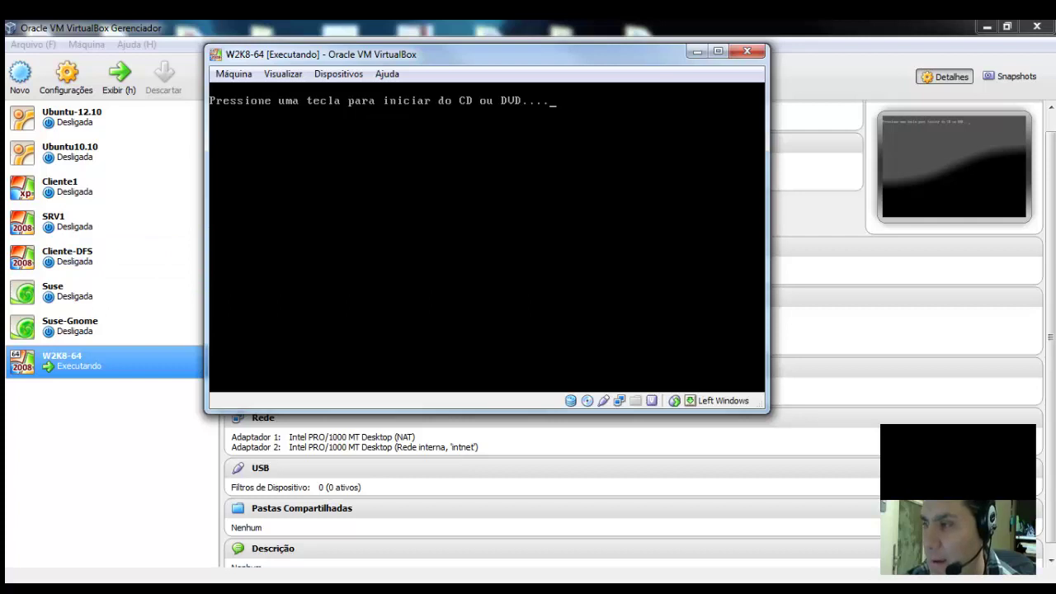
Step: Reposition the W2K8-64 machine window so its whole display is in view while the installation restarts
key(super+f)
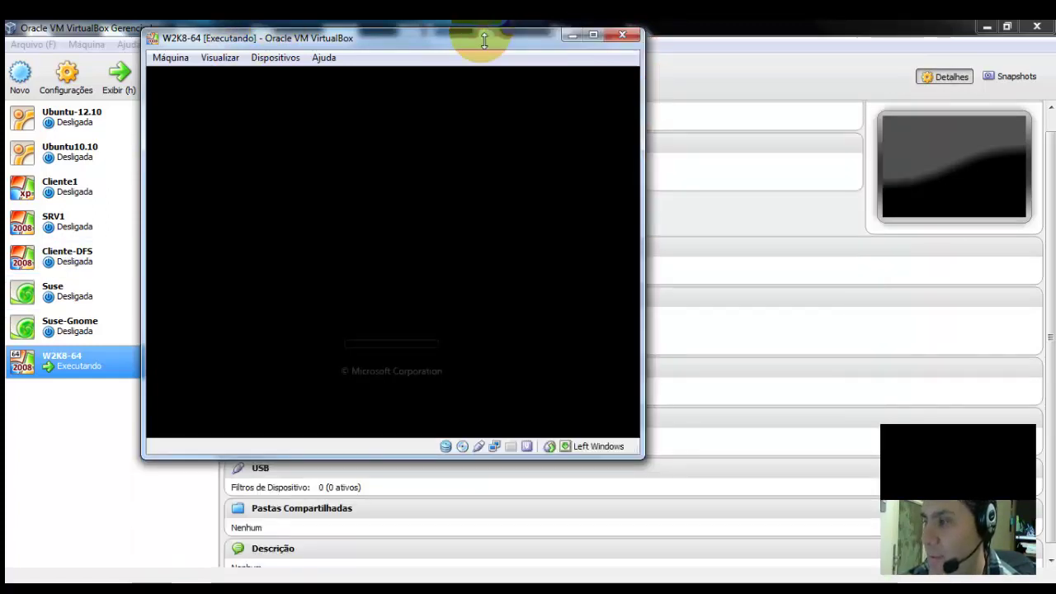
drag(484, 35, 643, 52)
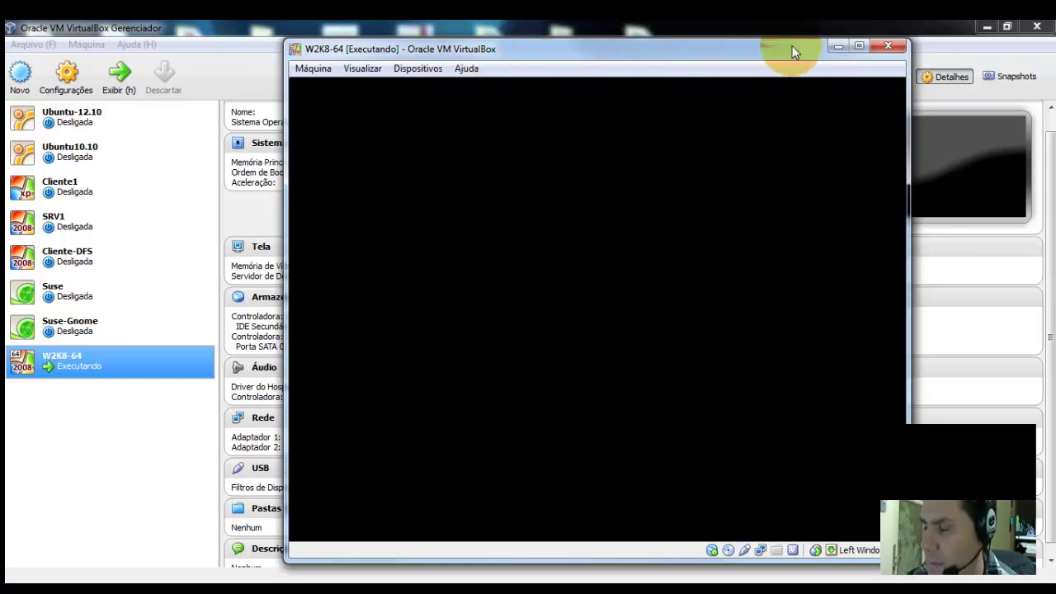
drag(769, 51, 717, 37)
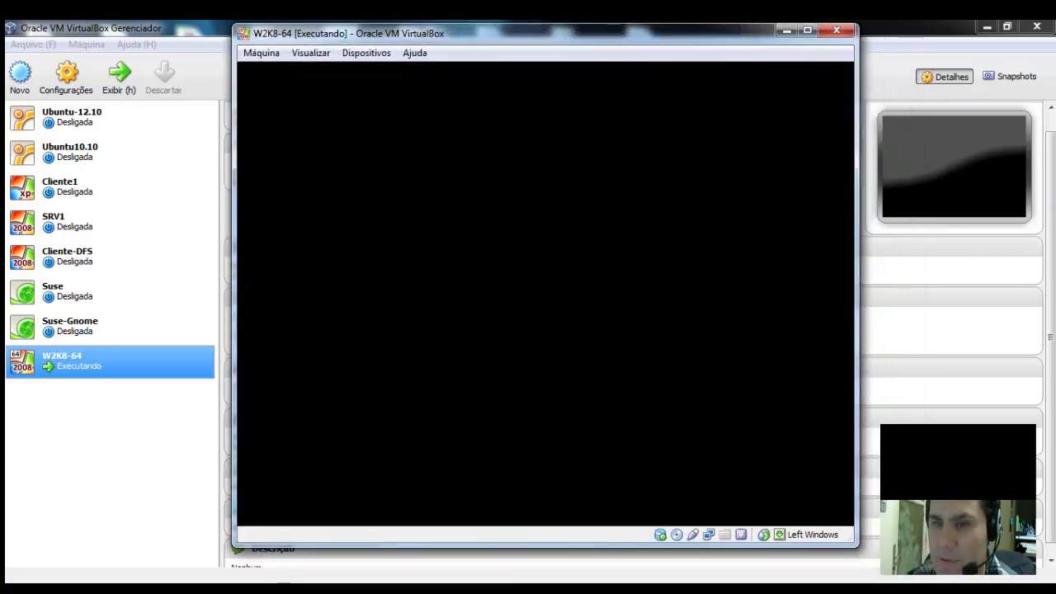
click(624, 300)
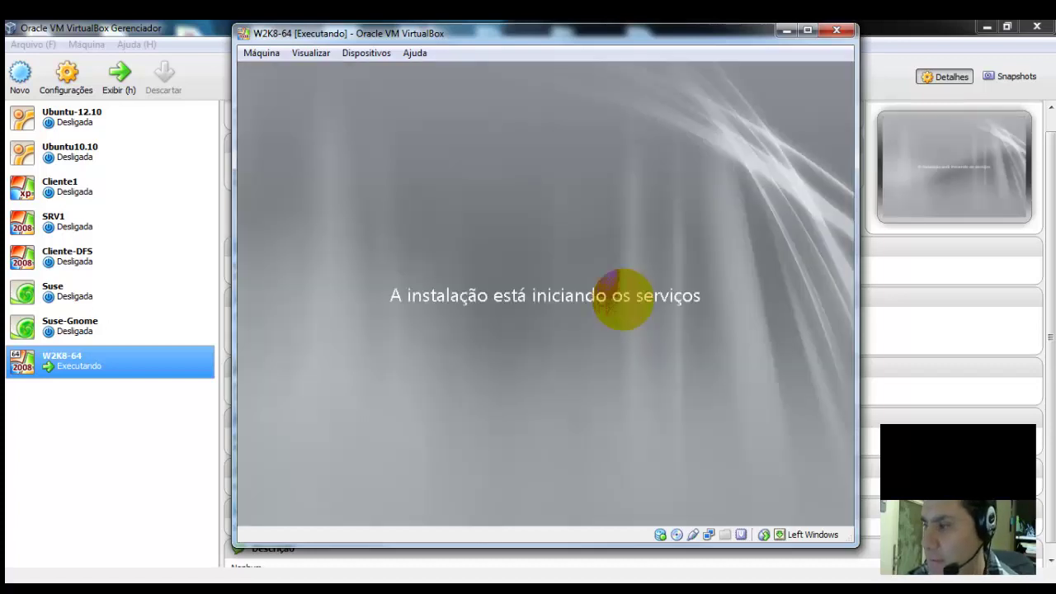
click(492, 330)
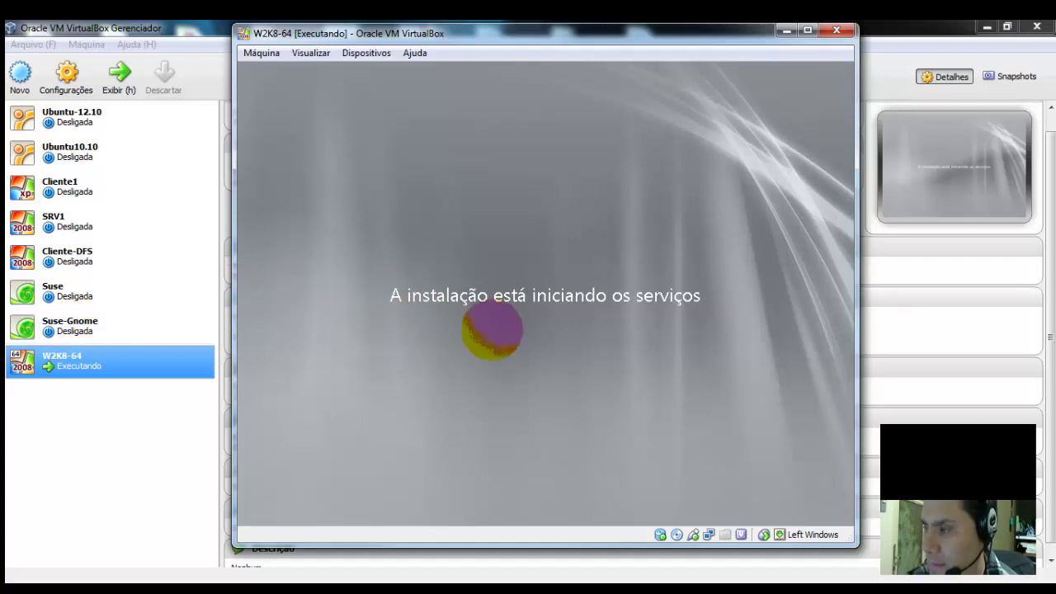
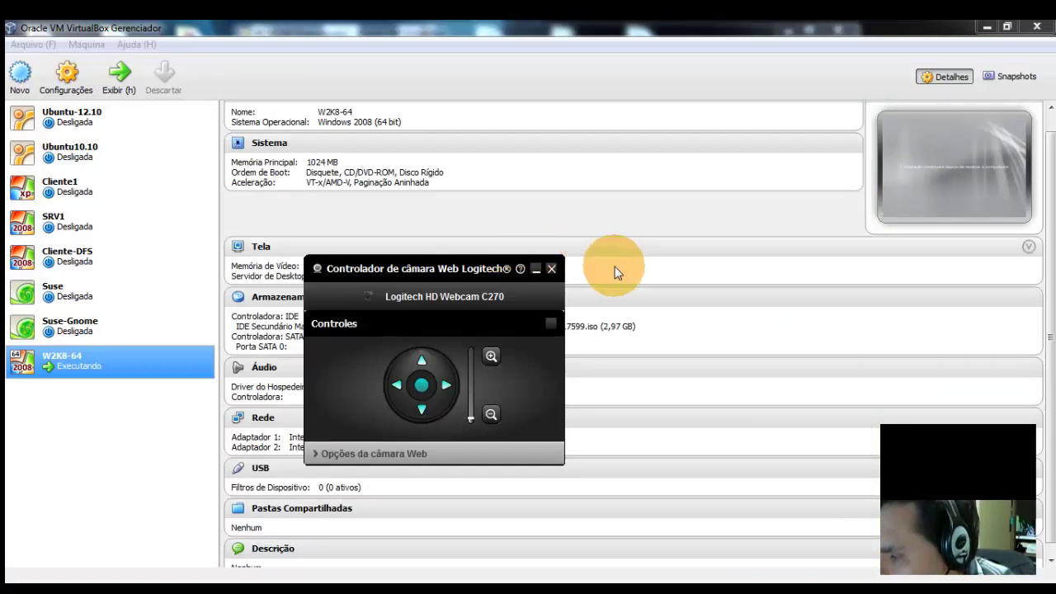
Step: Close the reappeared Logitech webcam controller and switch back to the W2K8-64 machine window
click(551, 268)
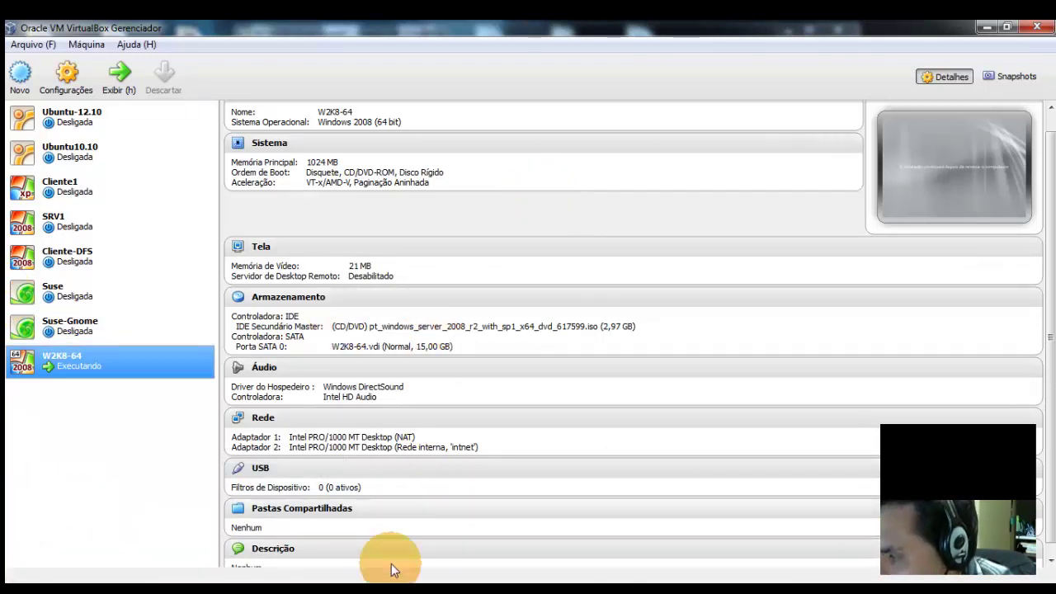
mouse_move(273, 583)
click(362, 507)
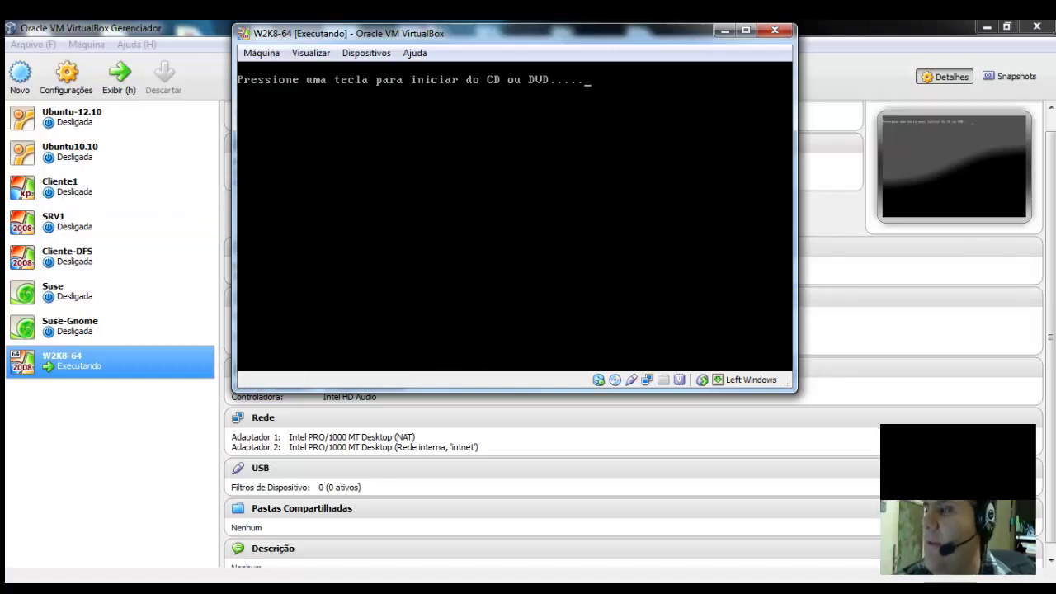
Step: Move the W2K8-64 machine window into view and maximize it
key(super+f)
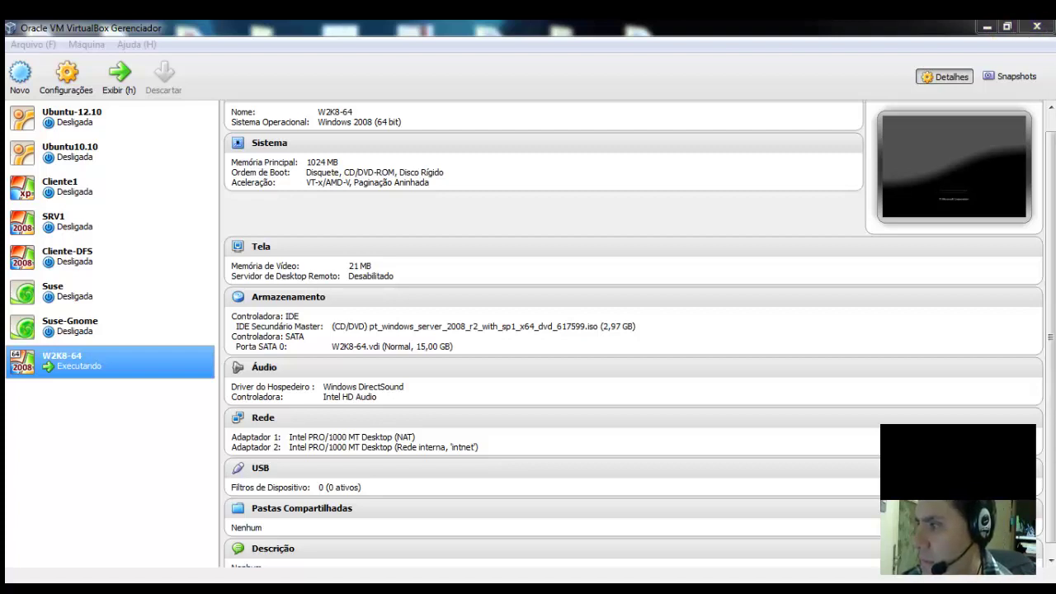
drag(1051, 313, 385, 86)
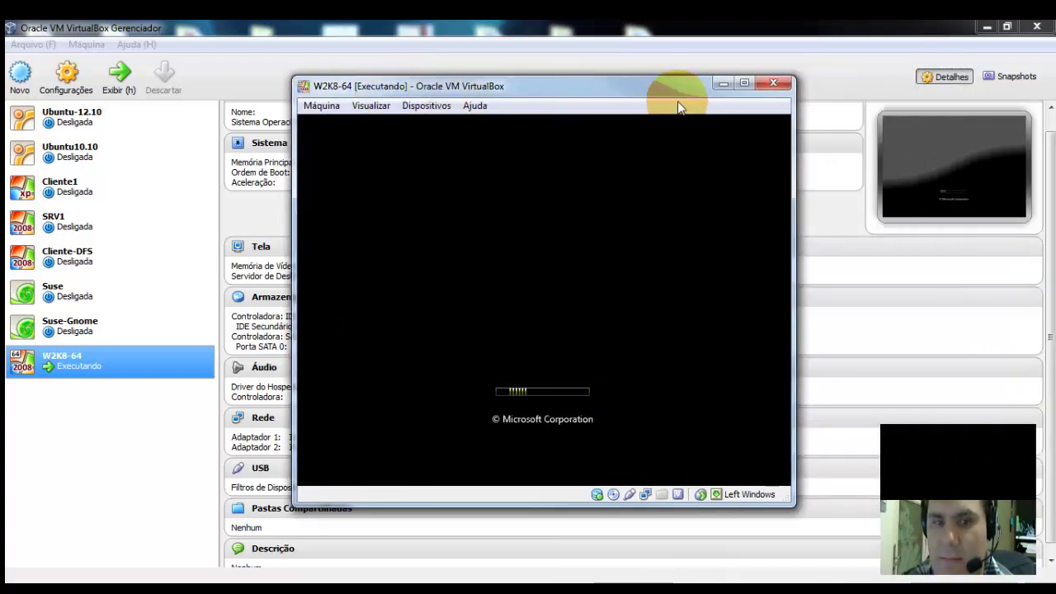
click(744, 85)
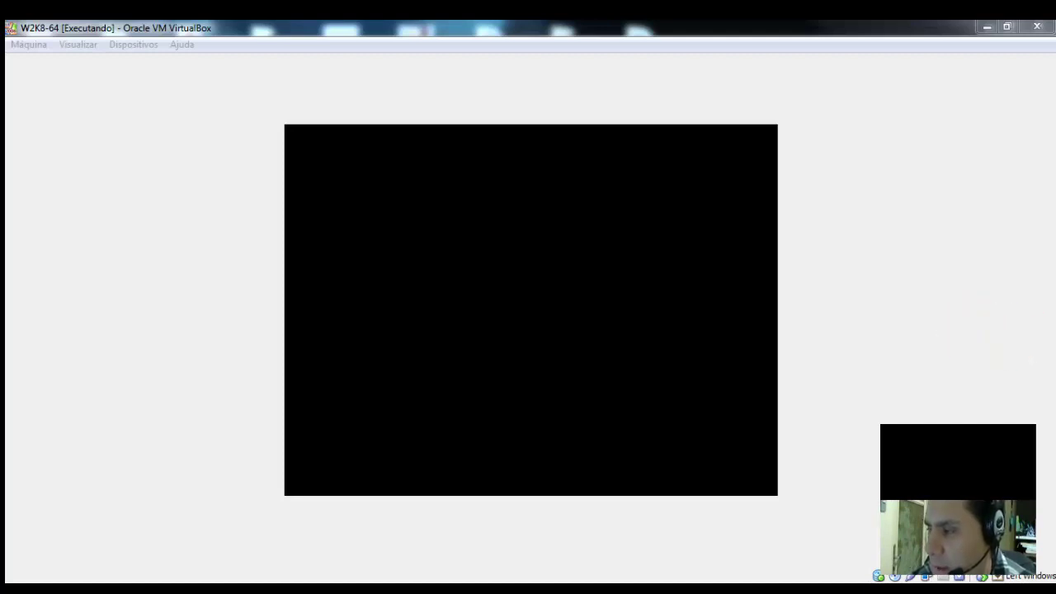
click(855, 390)
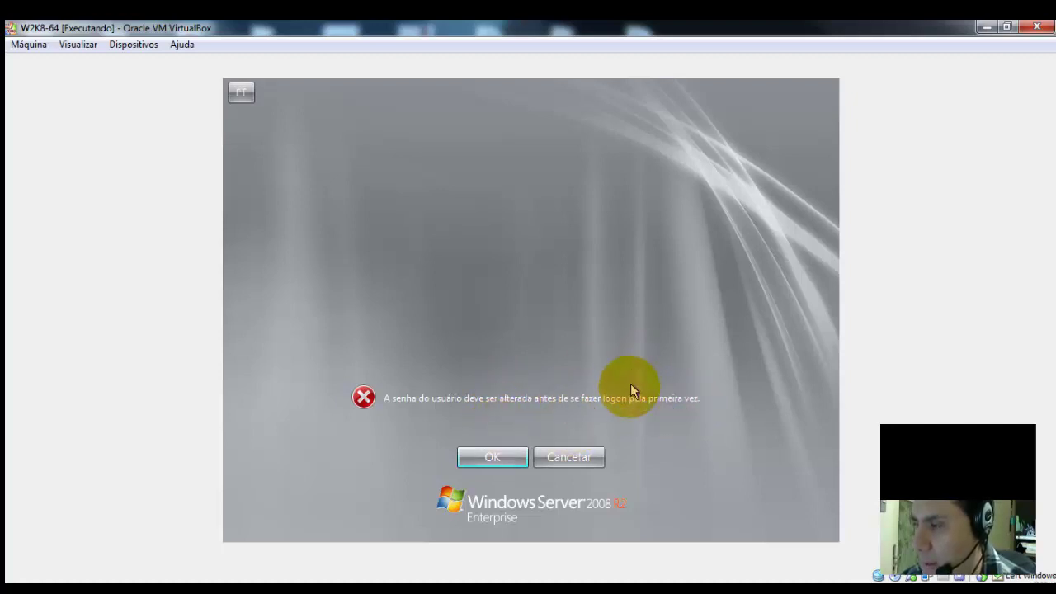
Step: Accept the first-logon password change, enter and confirm a new password for the Administrador account, and continue to the desktop
click(475, 457)
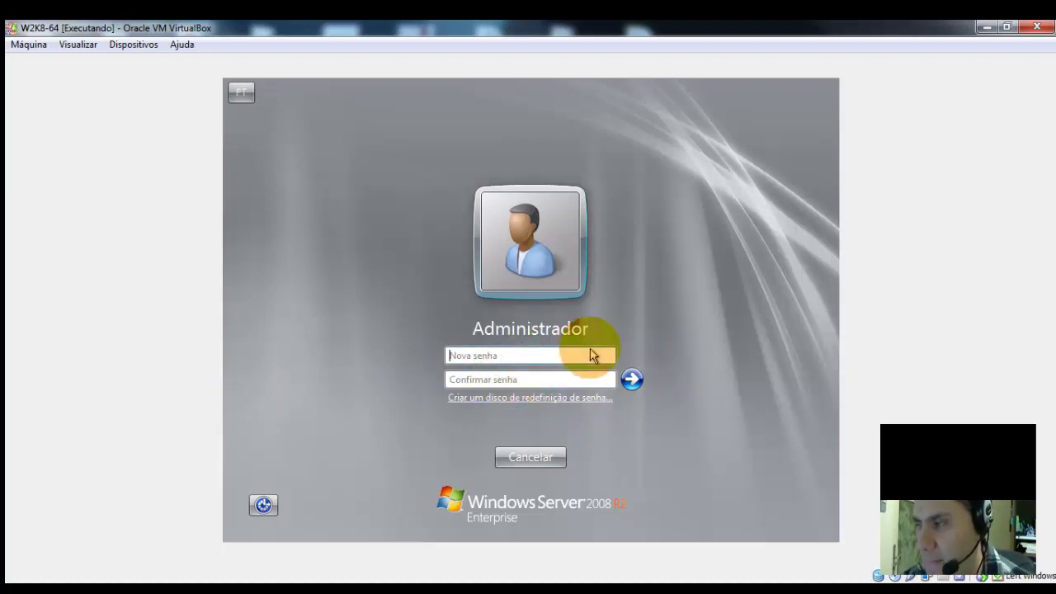
click(514, 355)
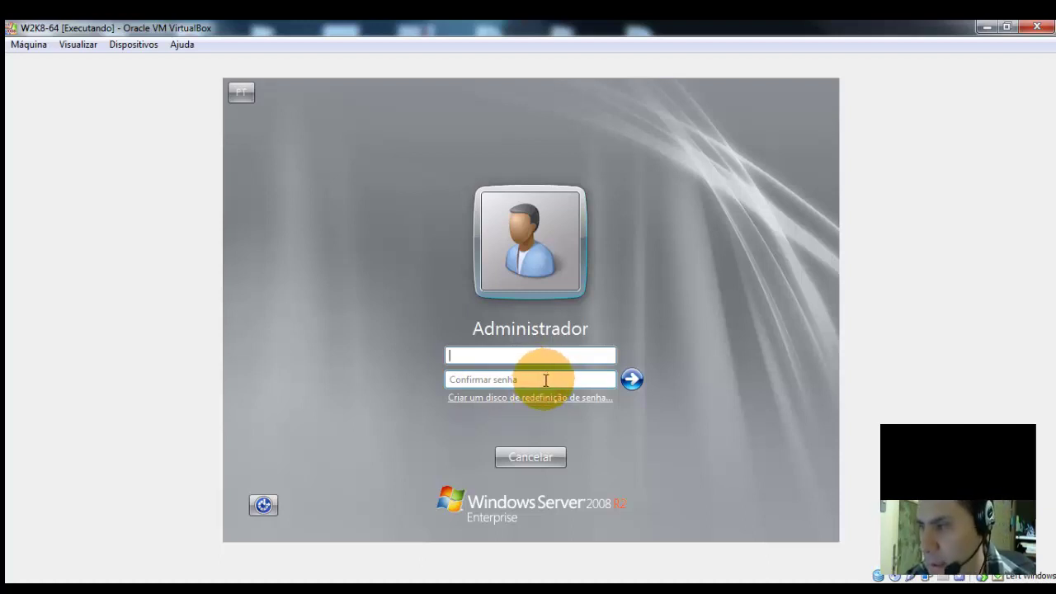
click(449, 354)
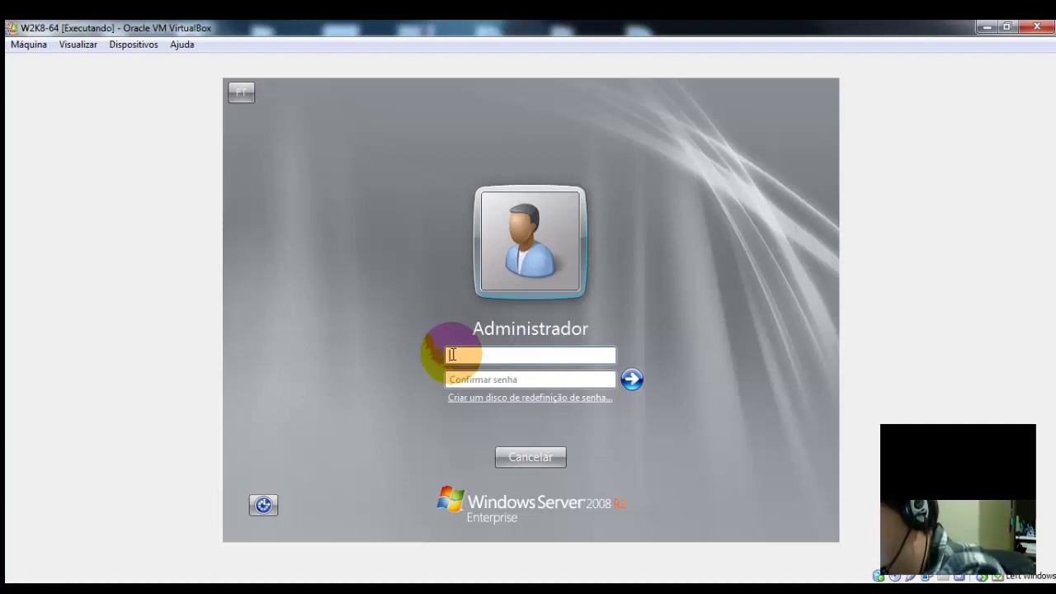
text(******)
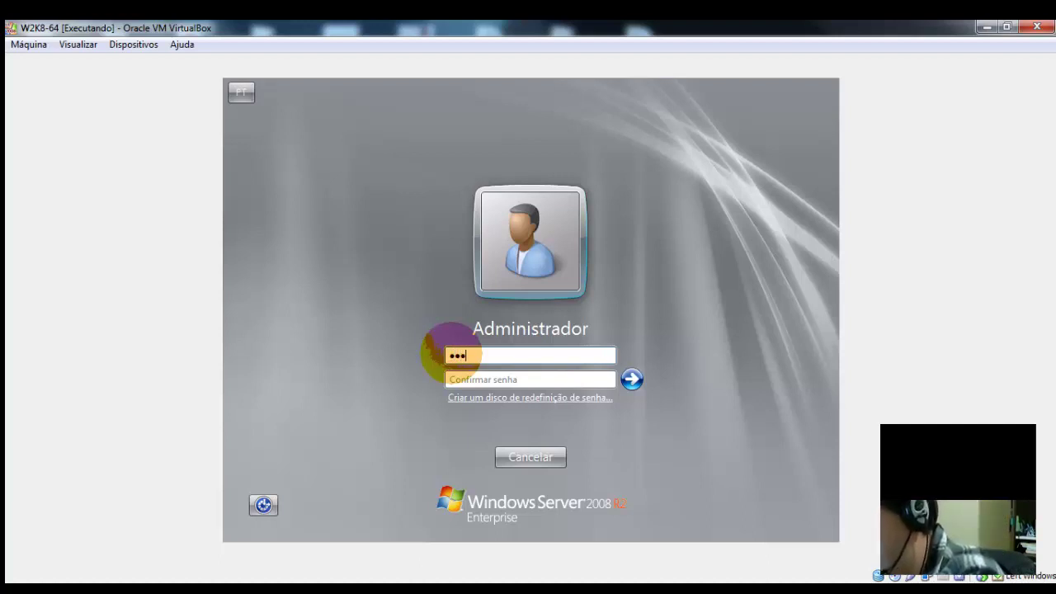
text(*)
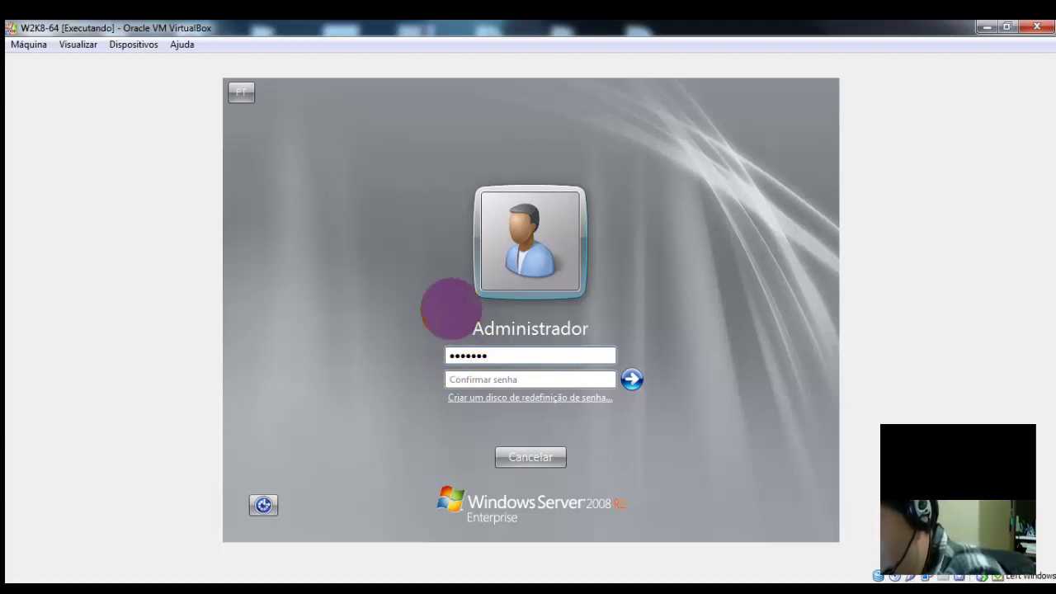
text(***)
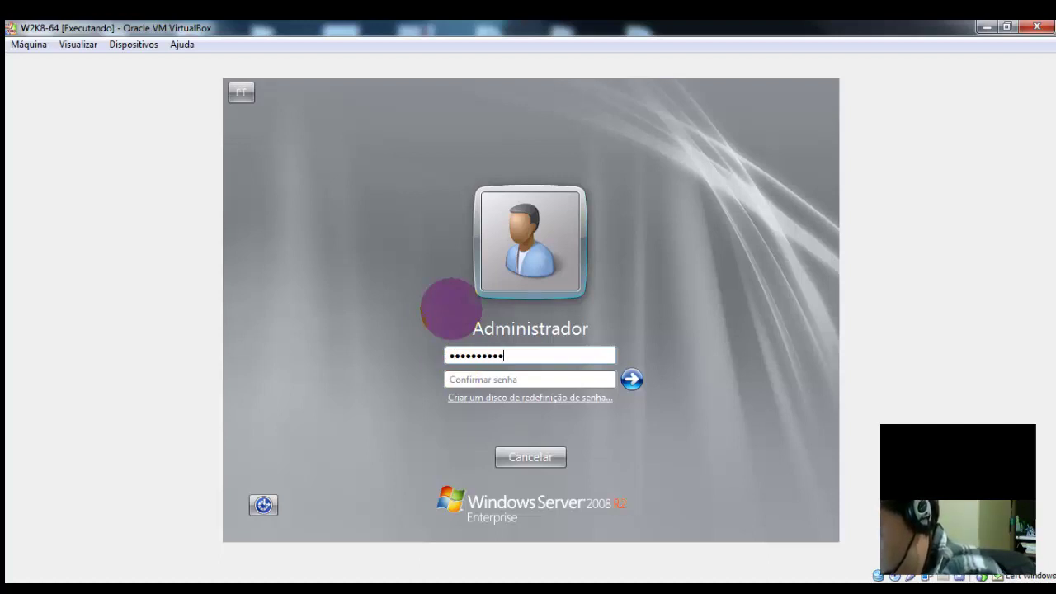
key(Tab)
text(******)
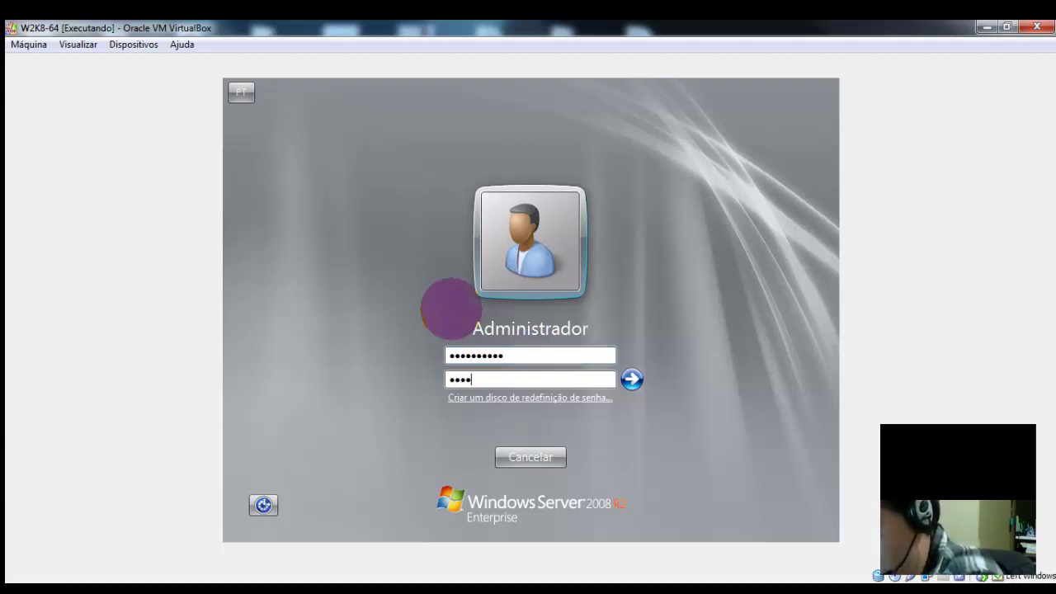
text(****)
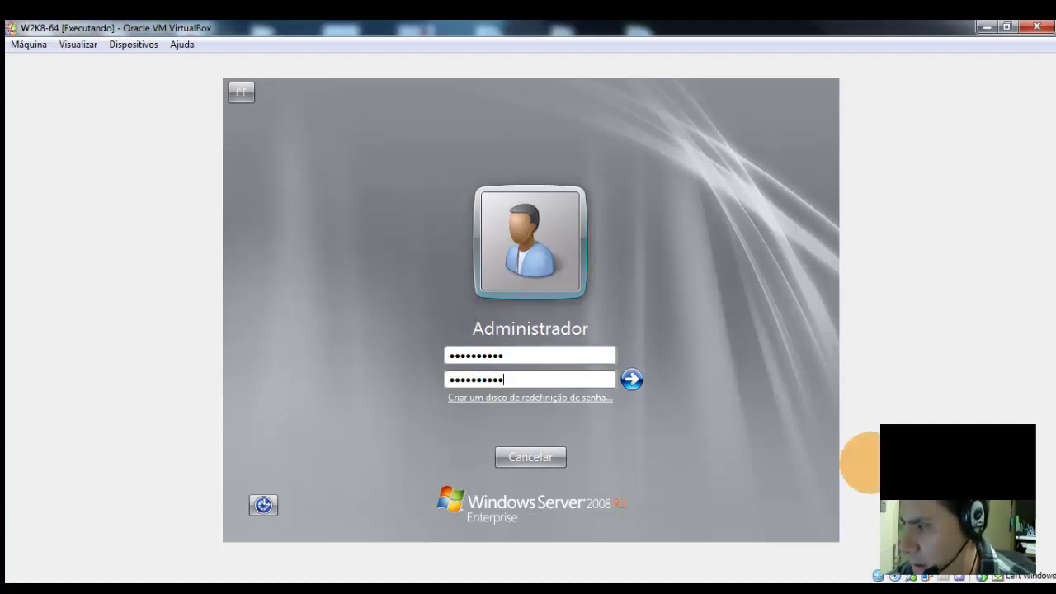
click(632, 378)
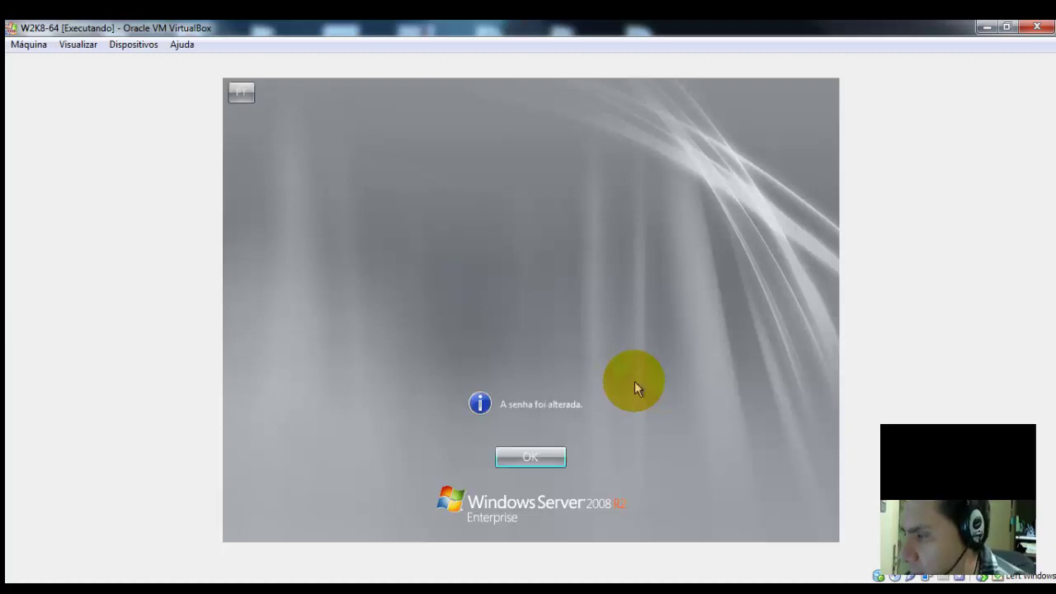
click(525, 451)
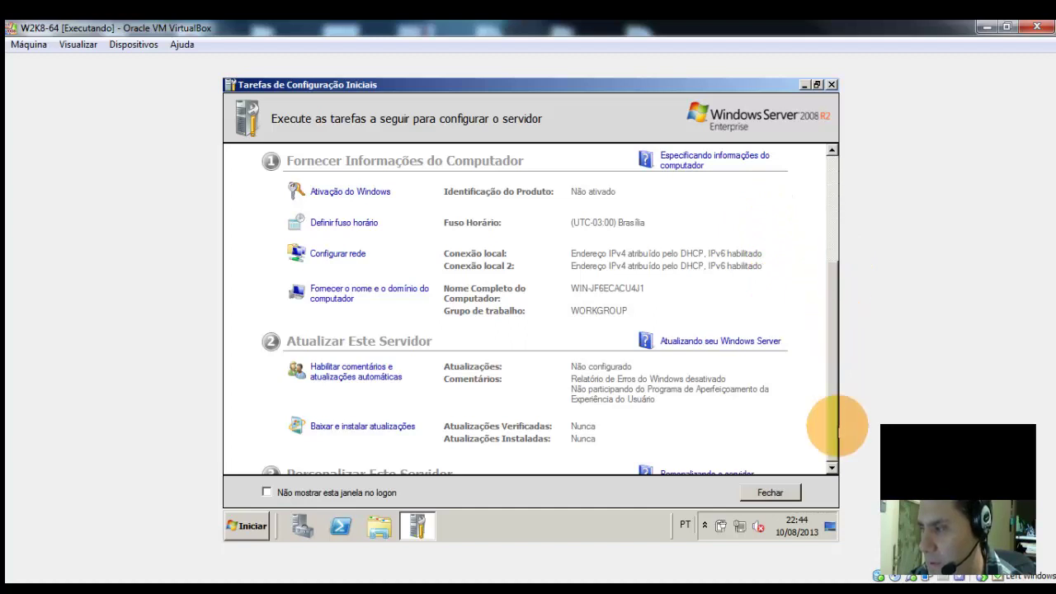
Step: View the remaining initial configuration tasks, and close both that window and Gerenciador de Servidores to reach the empty desktop
click(832, 416)
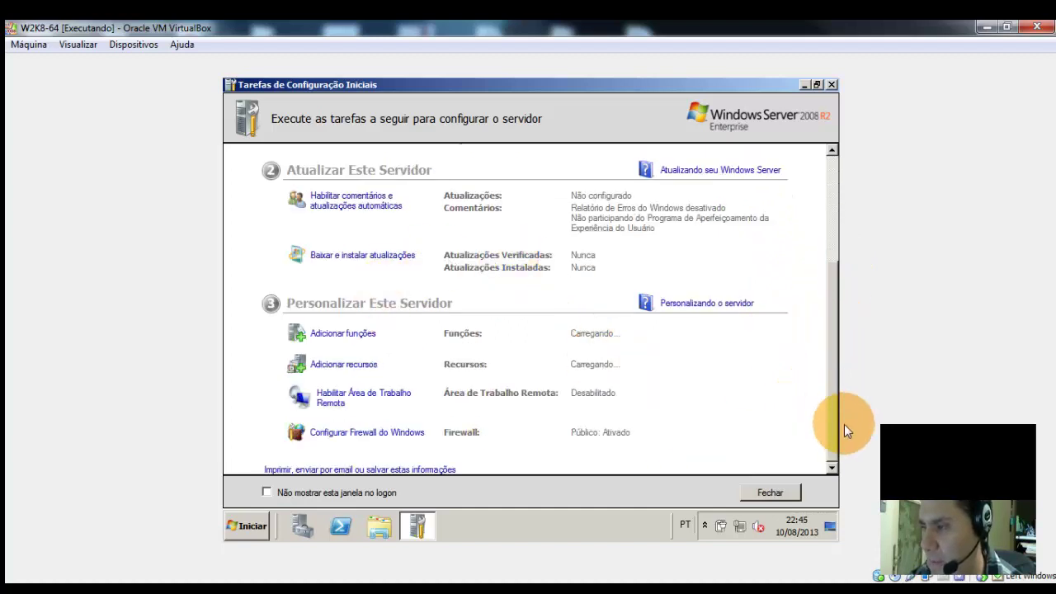
click(794, 492)
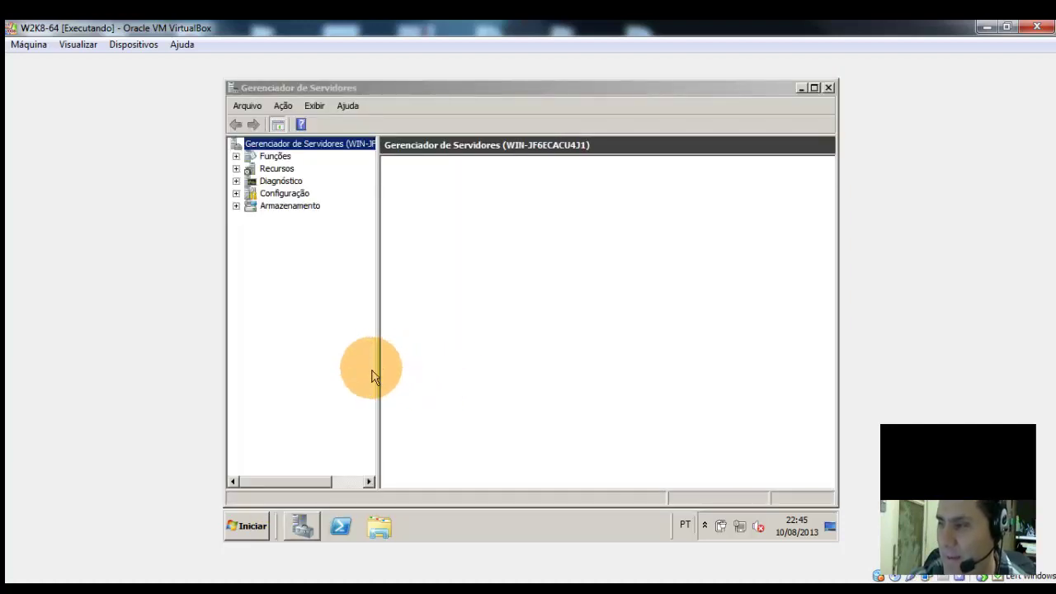
drag(376, 360, 410, 370)
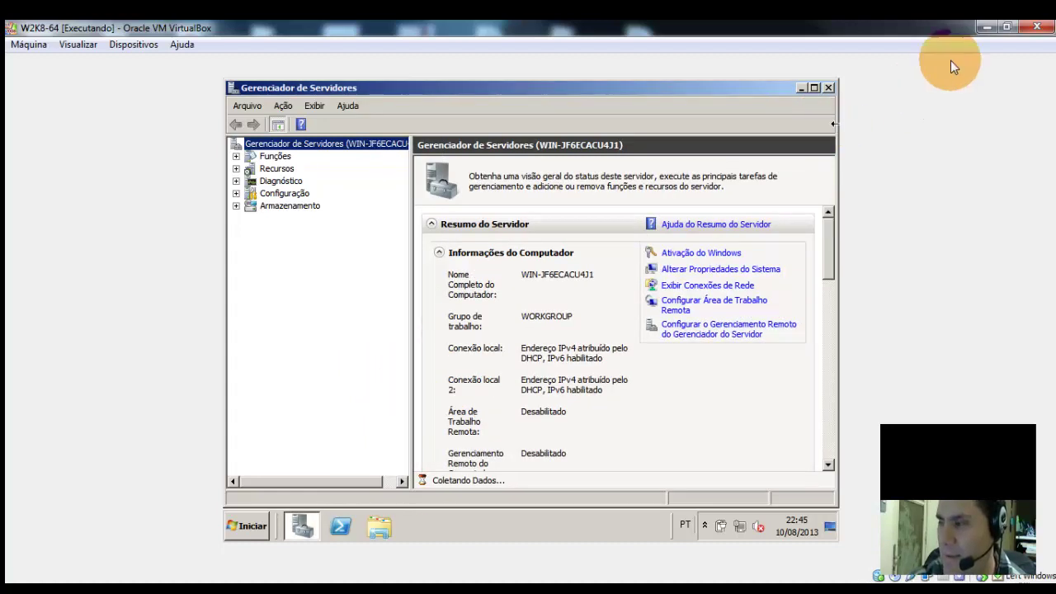
click(828, 89)
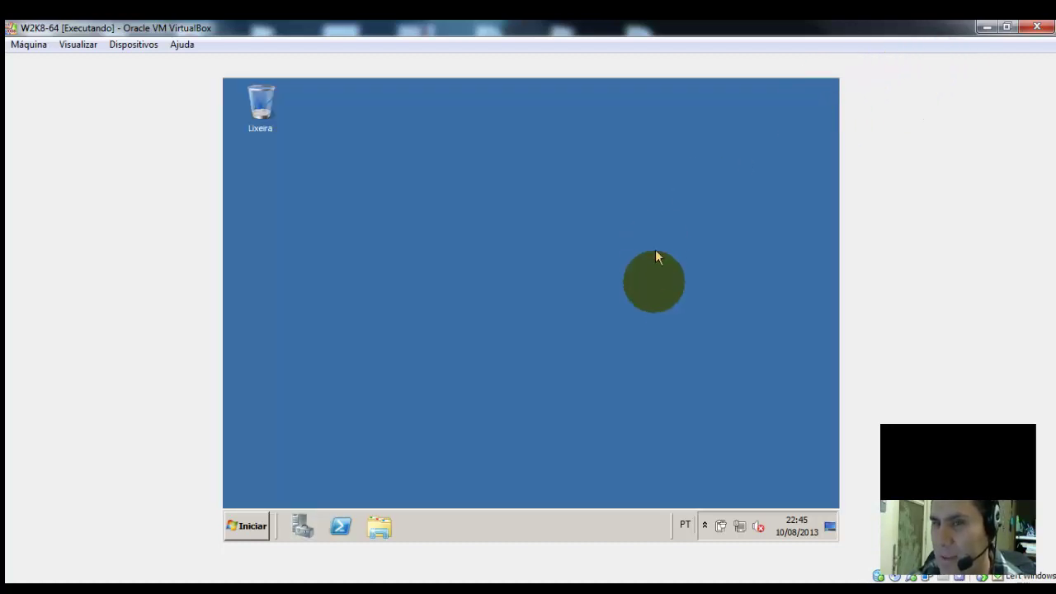